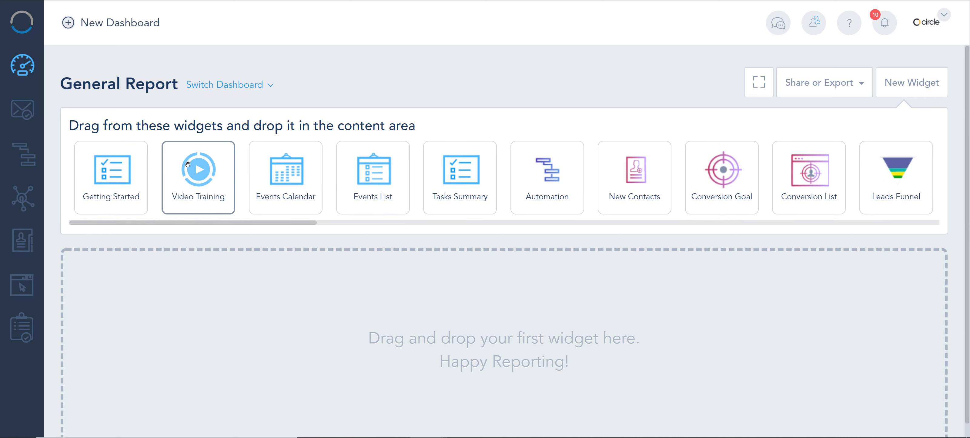
Add a Video Training widget to the empty General Report dashboard, expand it to full width and shrink it back.
drag(194, 170, 202, 328)
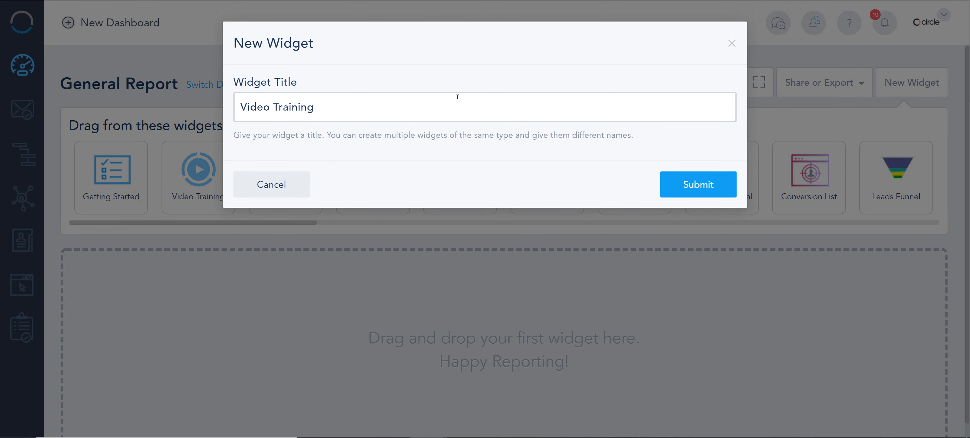
click(695, 184)
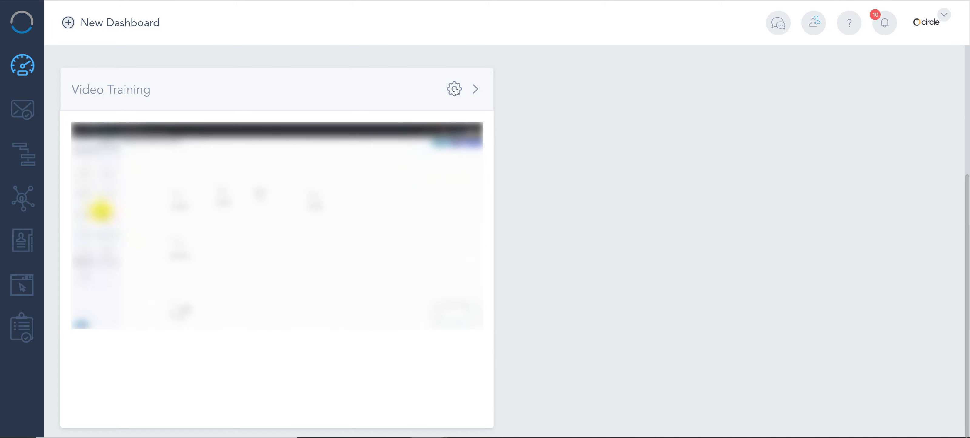
click(474, 89)
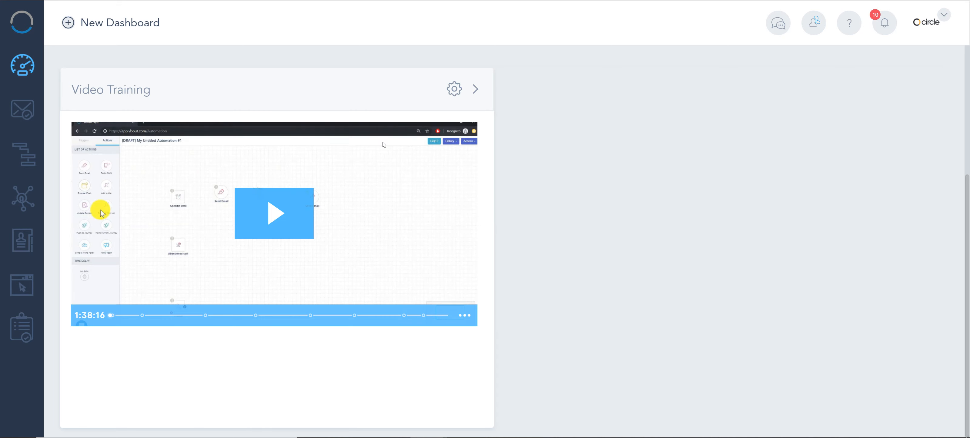
click(929, 89)
Delete the Video Training widget from the dashboard.
scroll(460, 160, up, 2)
click(460, 160)
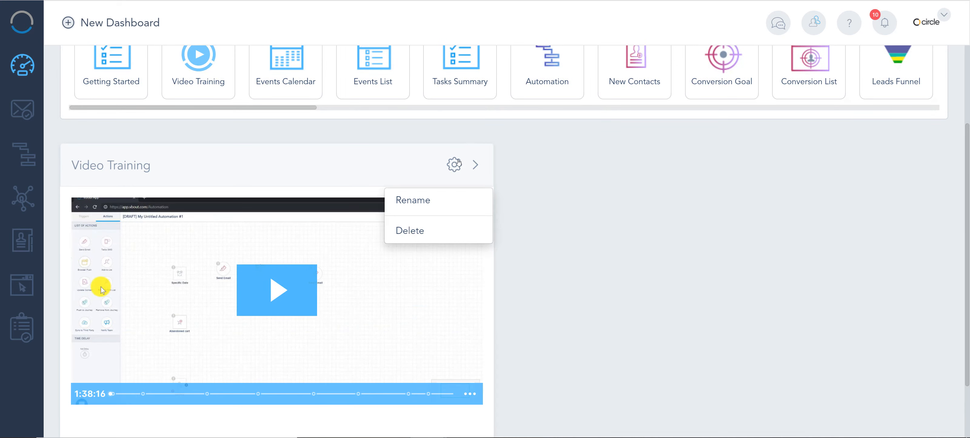
click(423, 228)
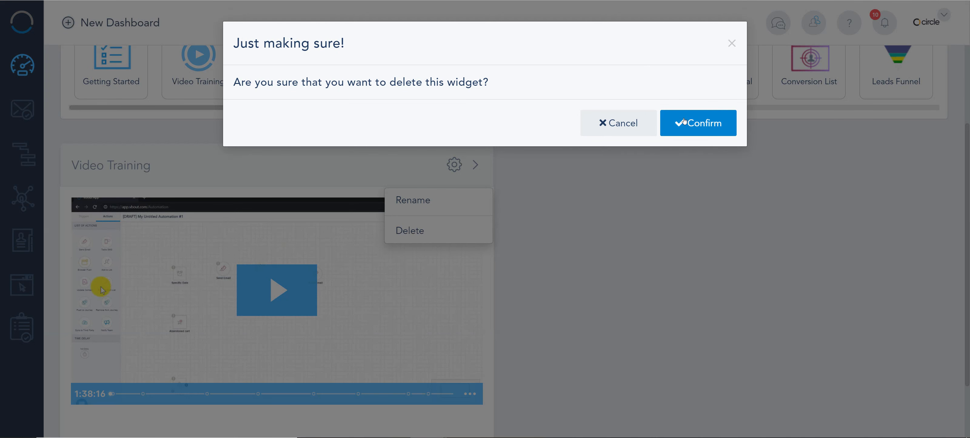
click(698, 123)
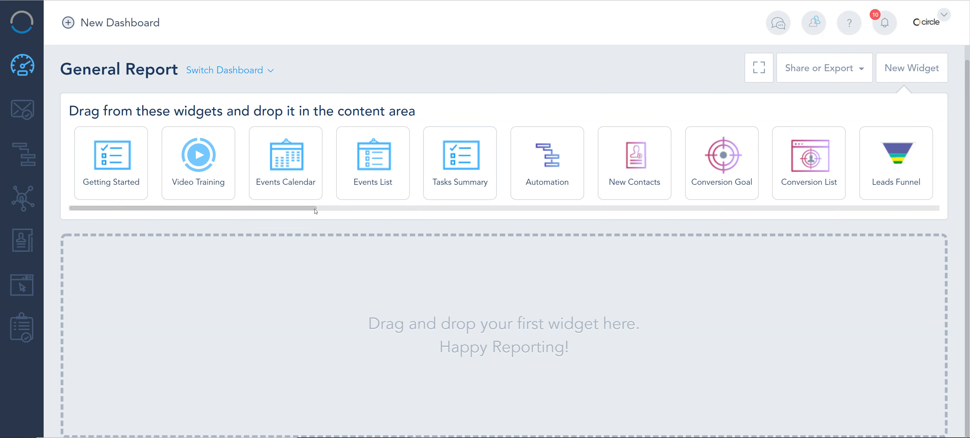
Add an Events Calendar widget to the dashboard under its default title and expand it to full width.
drag(312, 207, 346, 212)
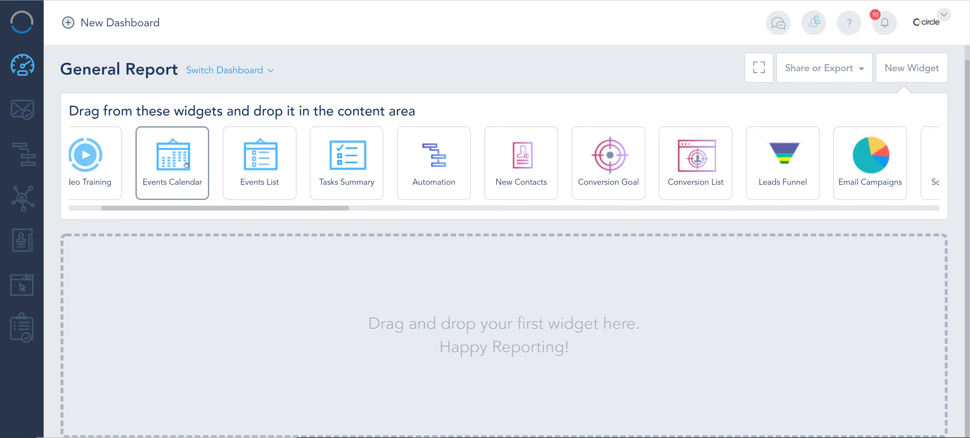
drag(186, 165, 202, 287)
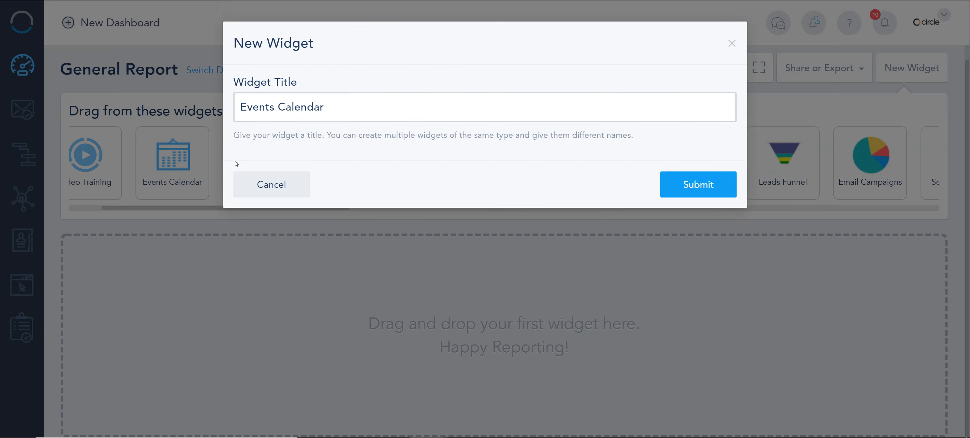
click(676, 183)
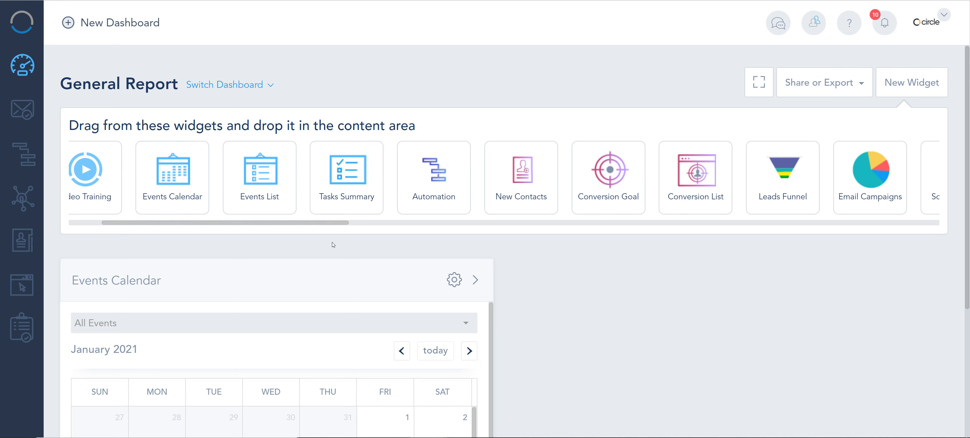
click(475, 280)
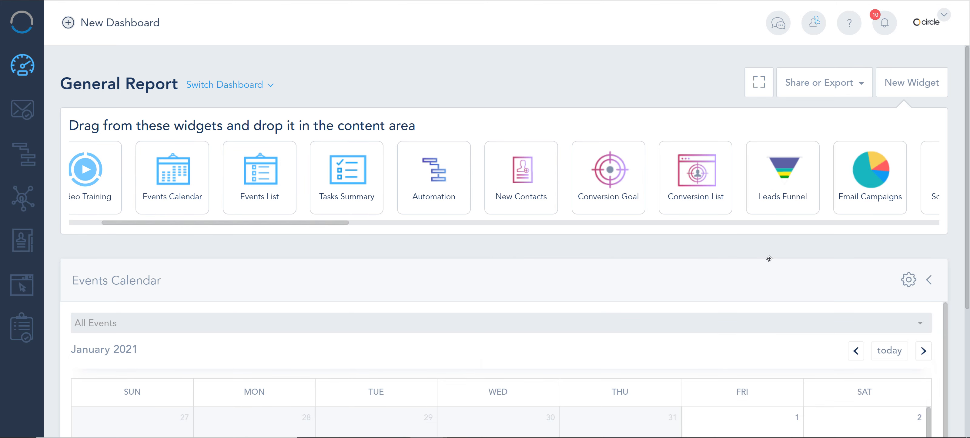
Examine the January 2021 calendar and the event sources offered by its All Events filter, from social networks to pipelines.
scroll(770, 258, down, 4)
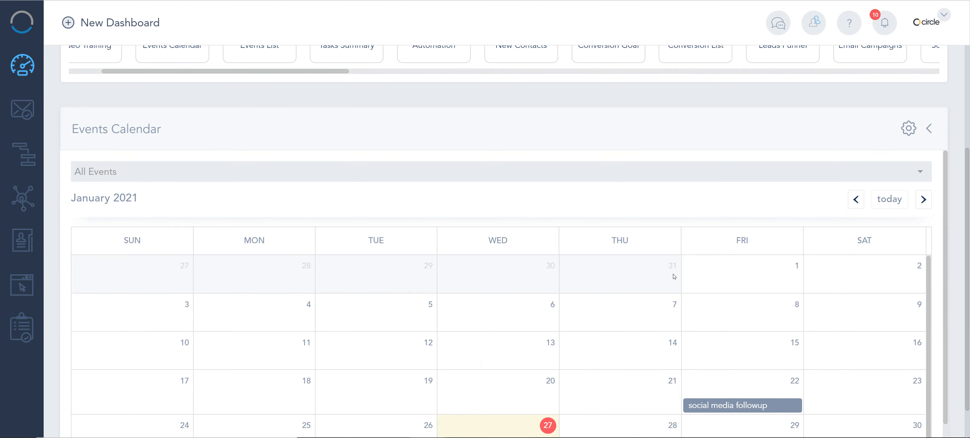
scroll(701, 272, down, 1)
scroll(707, 269, down, 1)
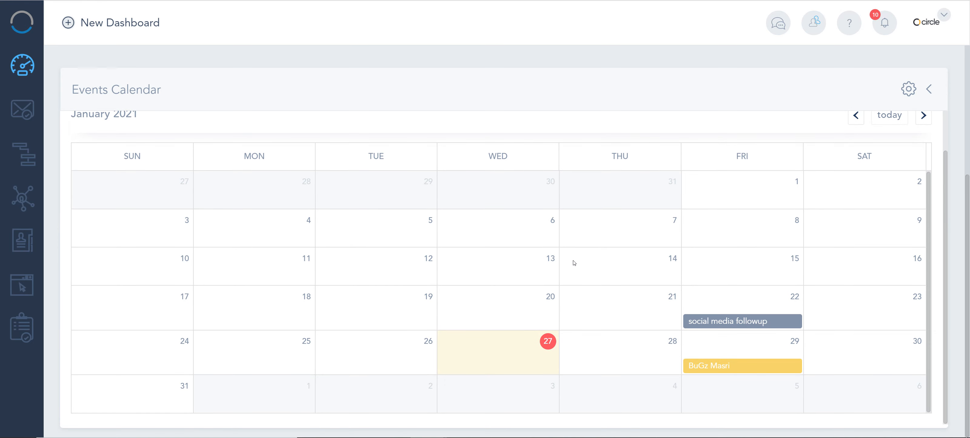
scroll(941, 133, up, 5)
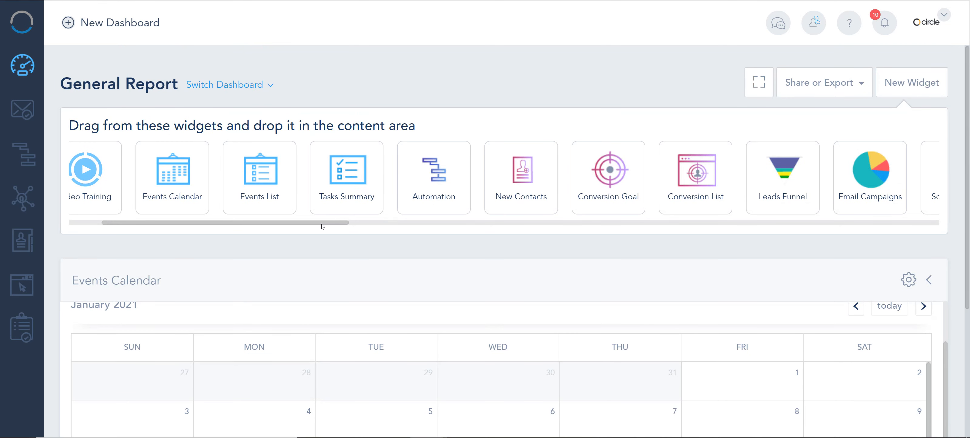
drag(322, 224, 351, 223)
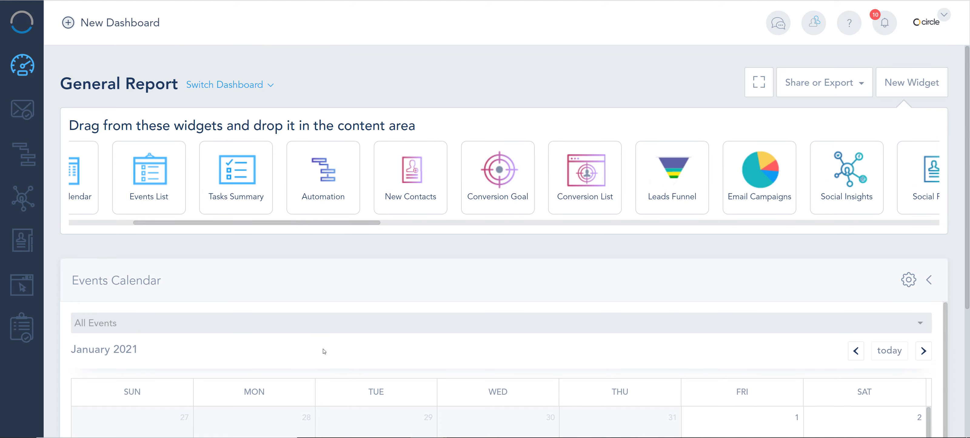
click(863, 320)
scroll(603, 260, down, 3)
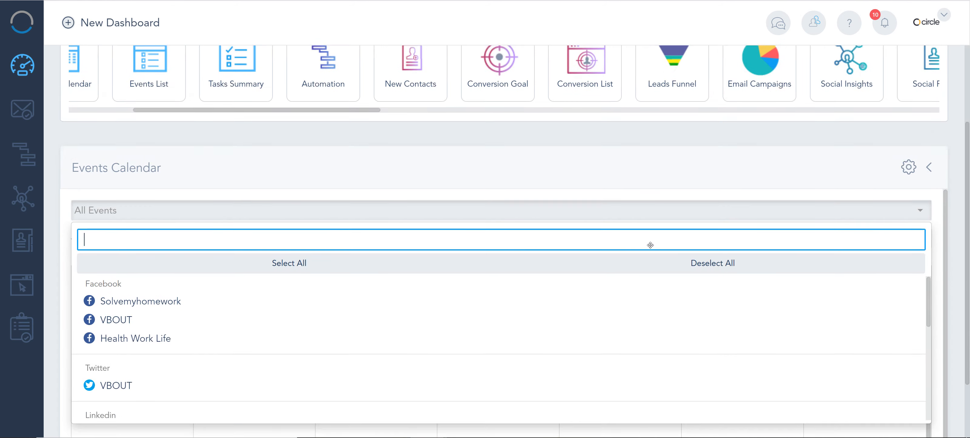
scroll(650, 246, down, 1)
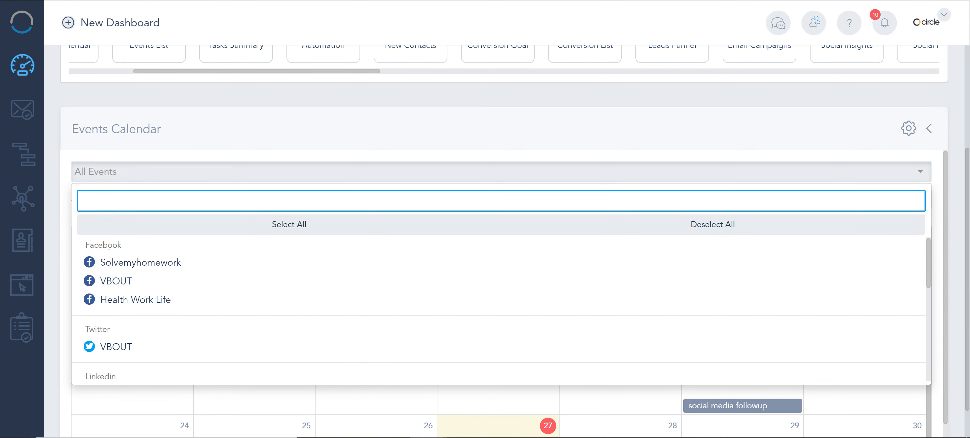
scroll(114, 279, down, 4)
scroll(120, 291, down, 3)
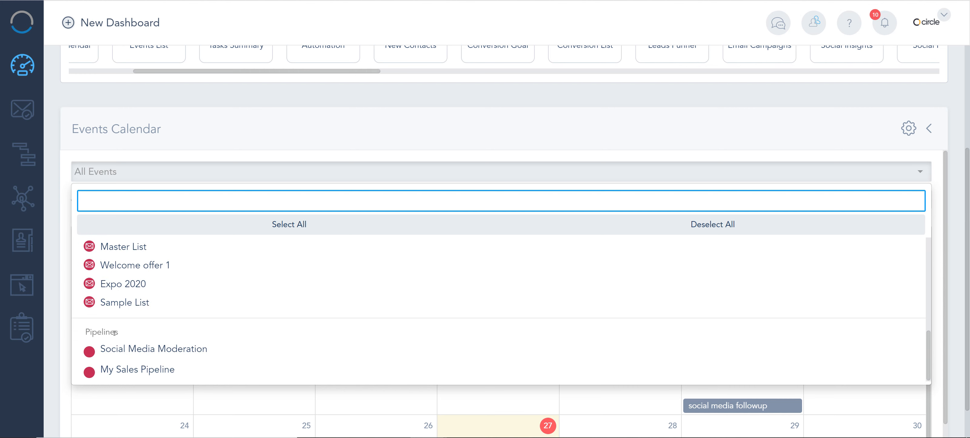
click(821, 135)
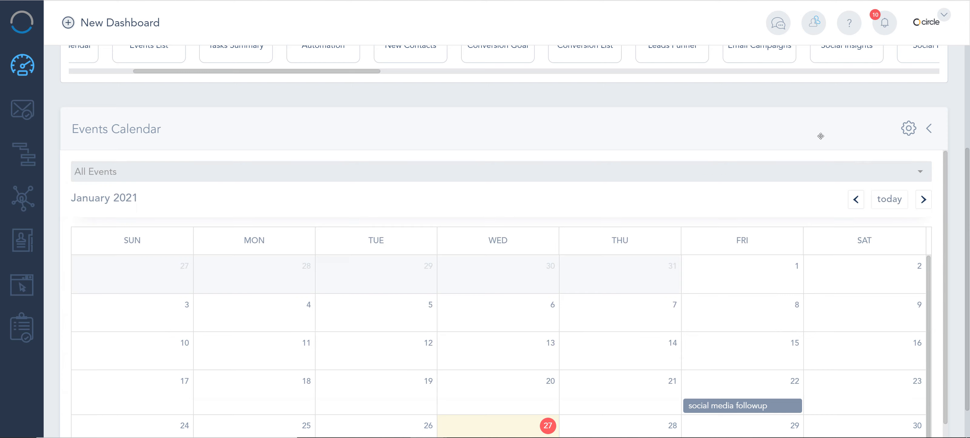
Shrink the Events Calendar back to half width and add a Tasks Summary widget beside it under its default title.
click(929, 128)
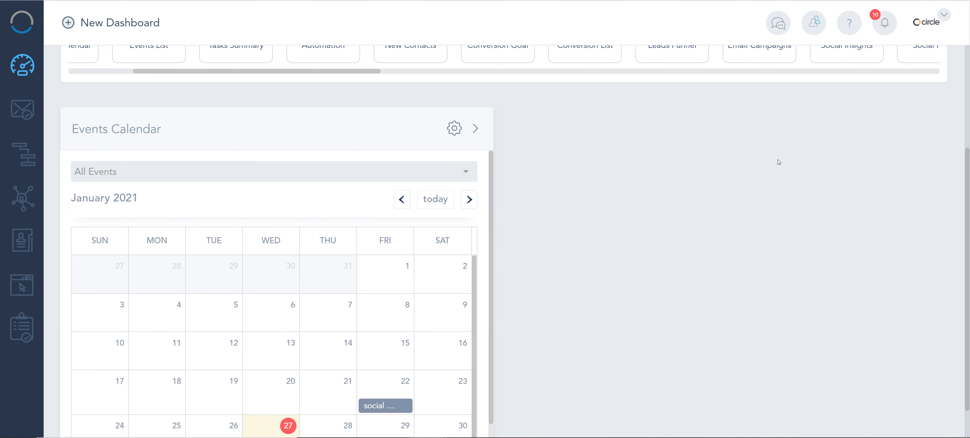
scroll(778, 159, up, 4)
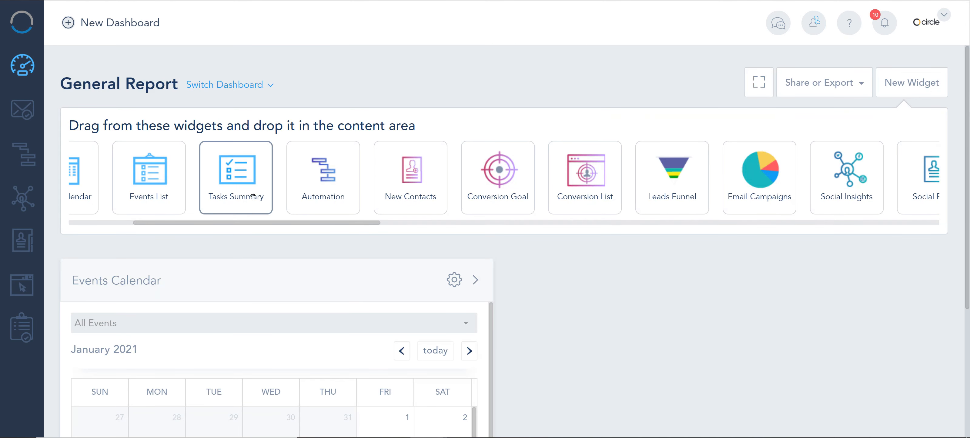
drag(240, 185, 668, 327)
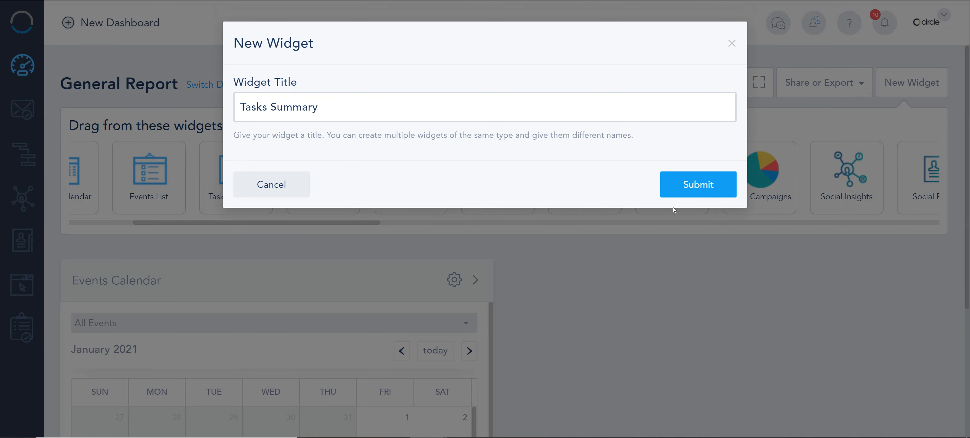
click(697, 184)
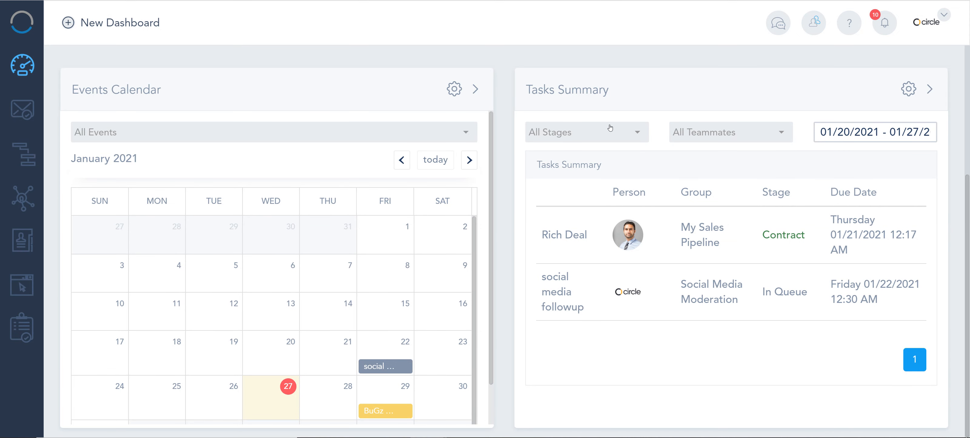
Examine the stage, teammate and date range filter options of the Tasks Summary widget.
click(637, 130)
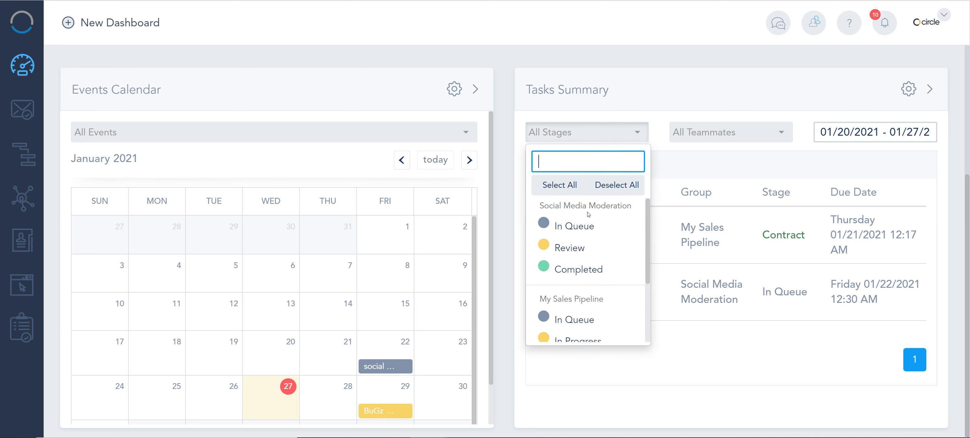
scroll(589, 215, down, 3)
scroll(561, 222, up, 3)
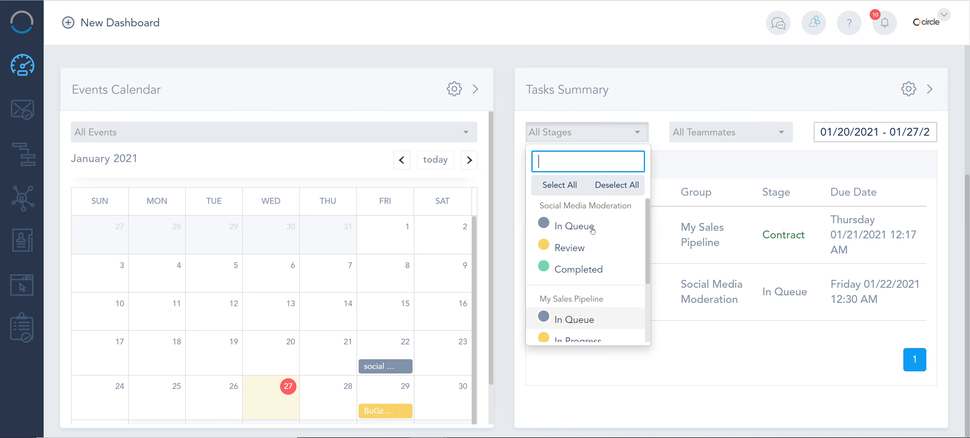
click(724, 136)
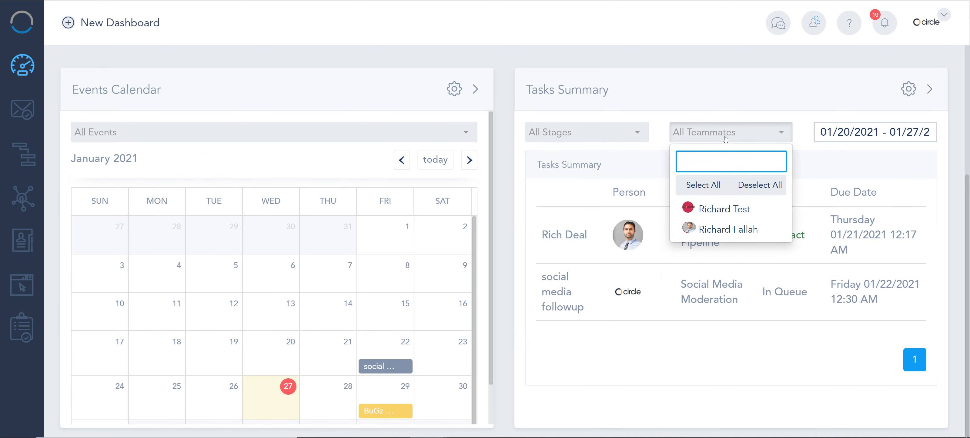
click(725, 139)
click(919, 132)
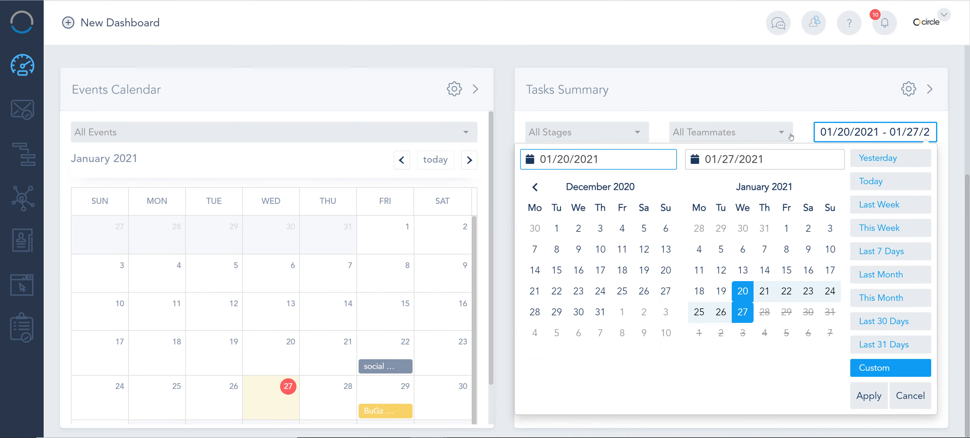
click(750, 133)
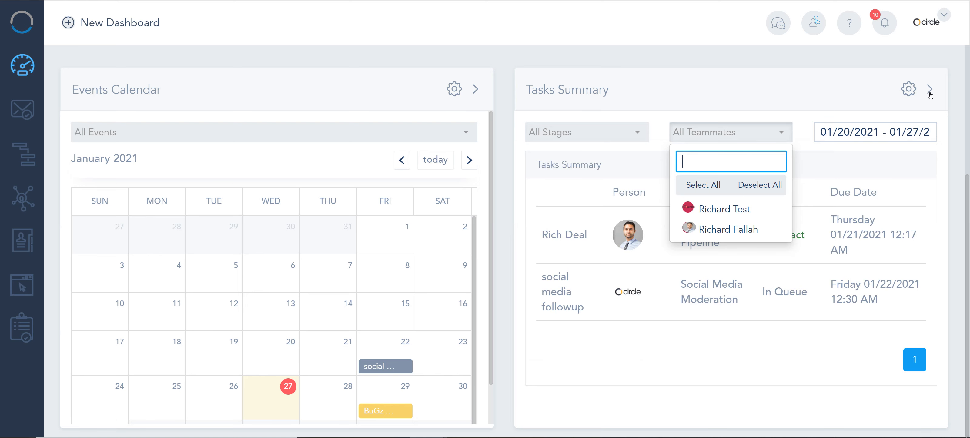
Add a New Contacts widget to the dashboard under its default title.
scroll(931, 97, up, 5)
scroll(374, 216, right, 4)
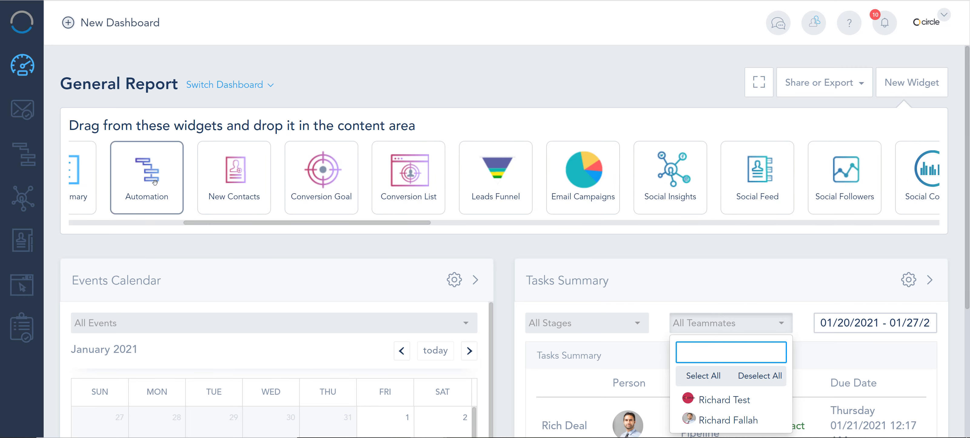
drag(229, 177, 314, 259)
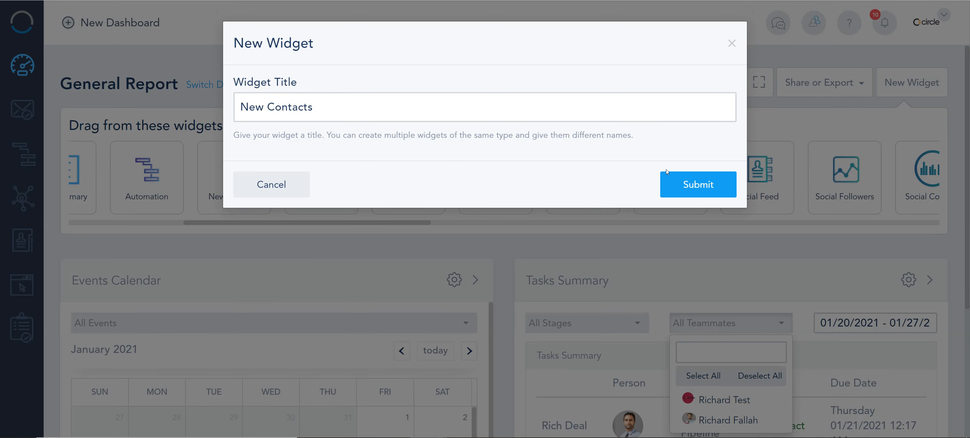
click(697, 184)
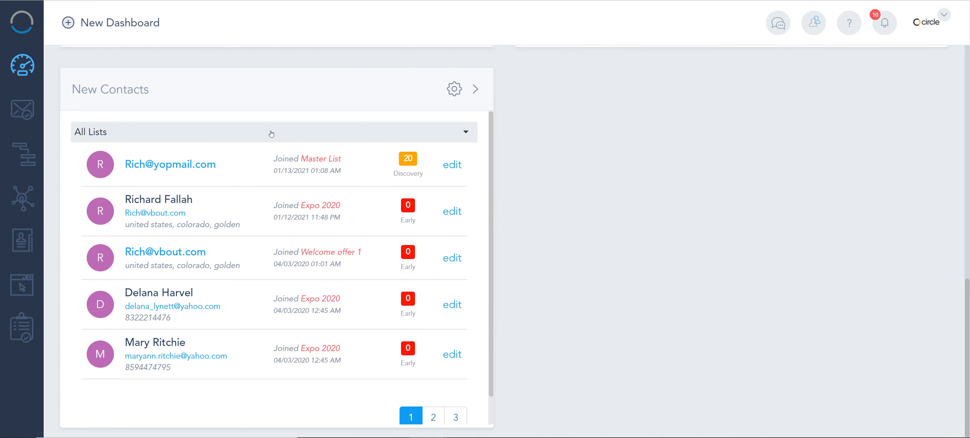
Filter the New Contacts widget by Welcome offer 1 and by Master List, and set it back to All Lists.
click(271, 132)
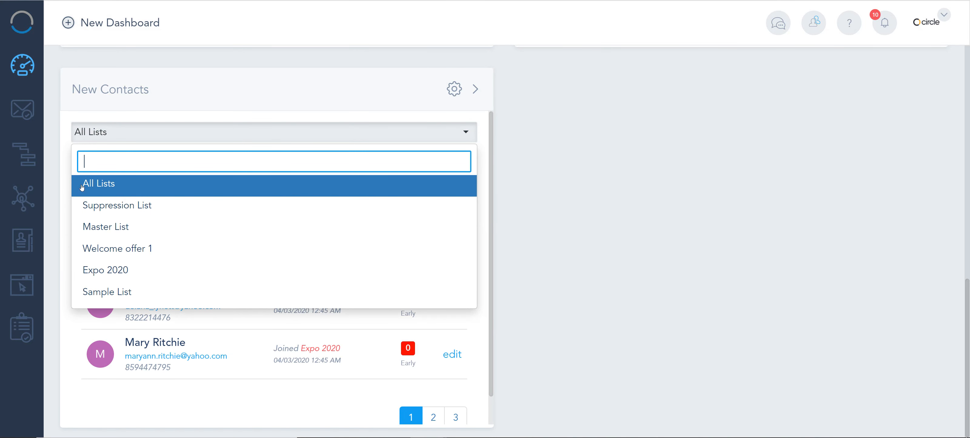
click(175, 247)
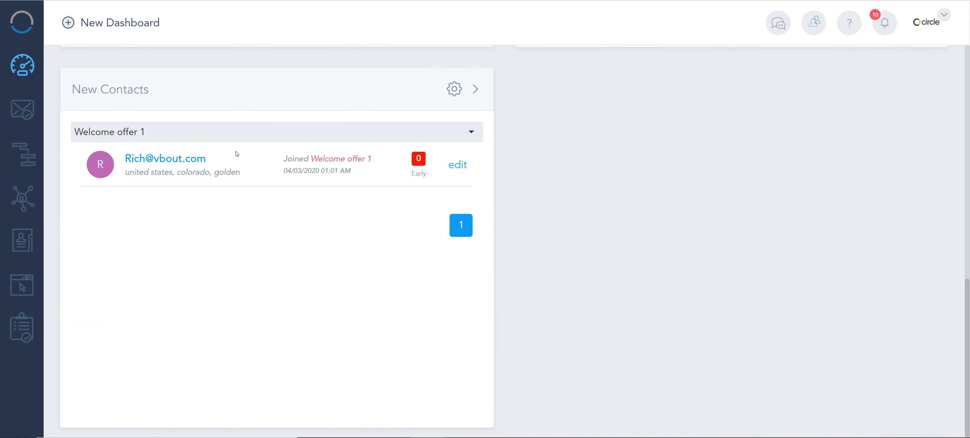
click(250, 133)
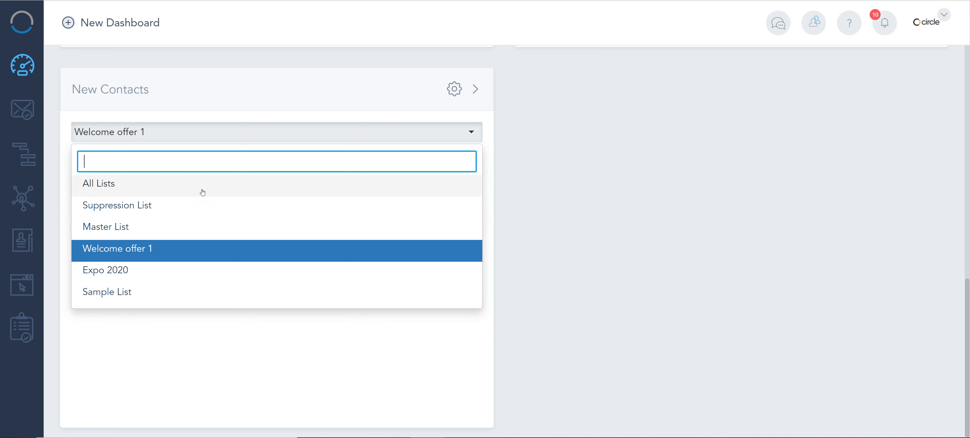
click(125, 223)
click(146, 133)
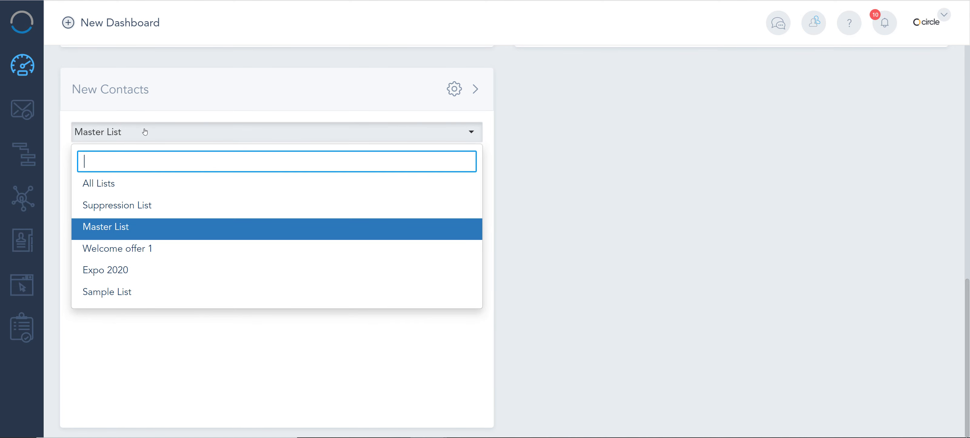
click(103, 179)
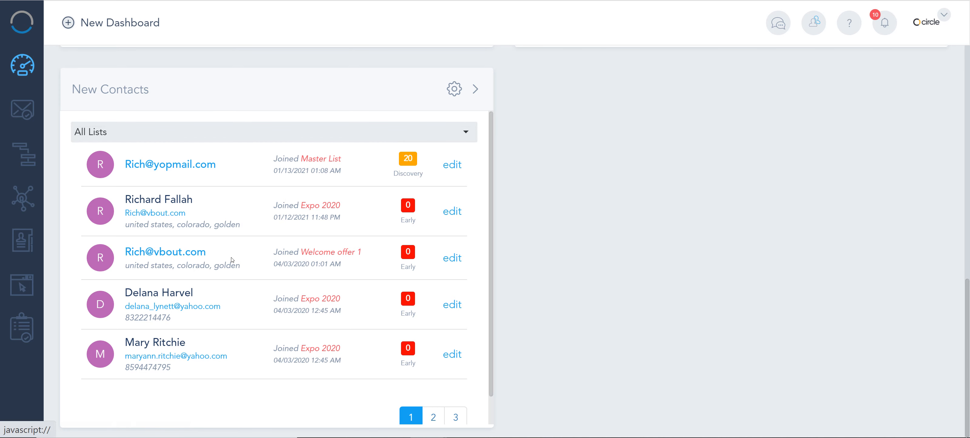
Open the second contact's edit view from the New Contacts widget and close it without changes.
click(449, 218)
click(728, 42)
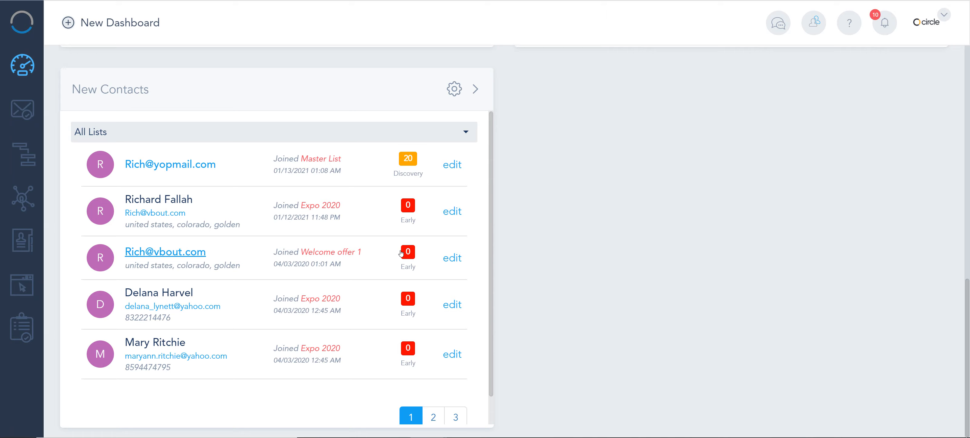
Look through the gallery of available widgets, including the Conversion Goal, Conversion List and Leads Funnel types.
scroll(401, 254, up, 12)
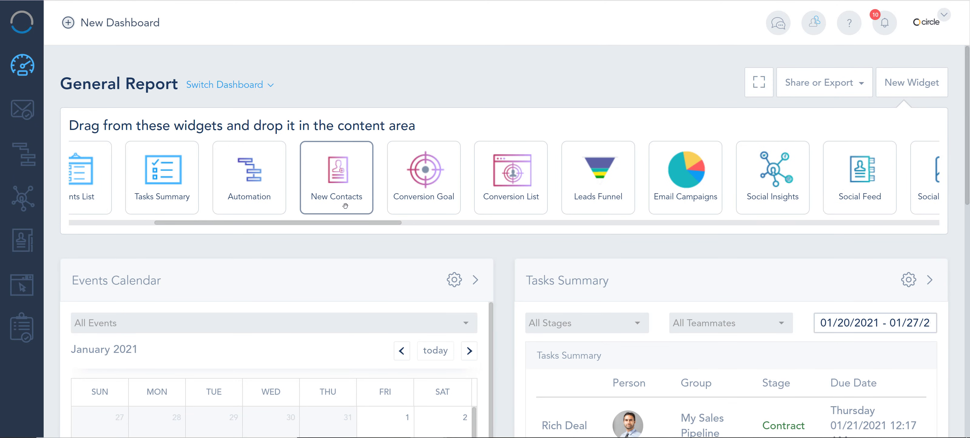
scroll(438, 336, down, 2)
scroll(499, 353, down, 12)
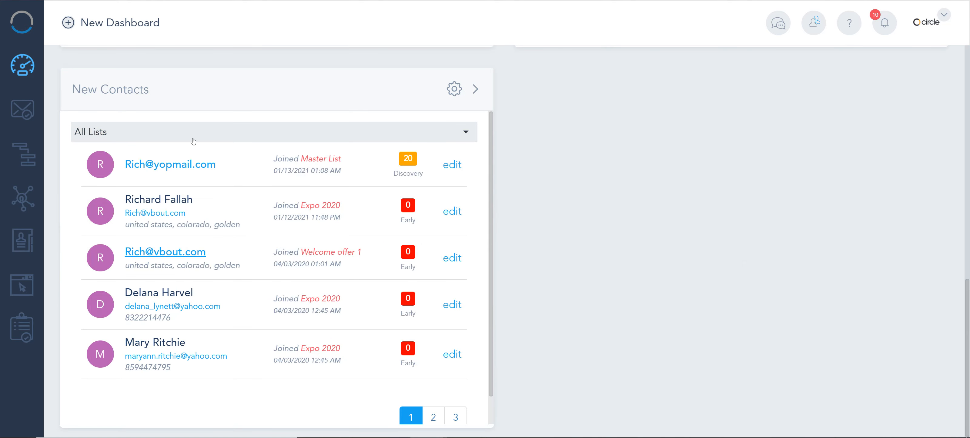
scroll(519, 248, up, 10)
scroll(485, 142, up, 3)
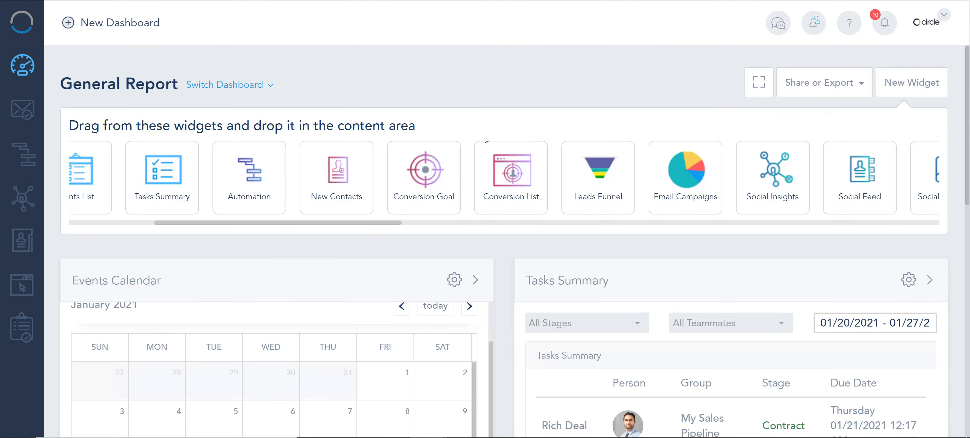
drag(359, 223, 388, 219)
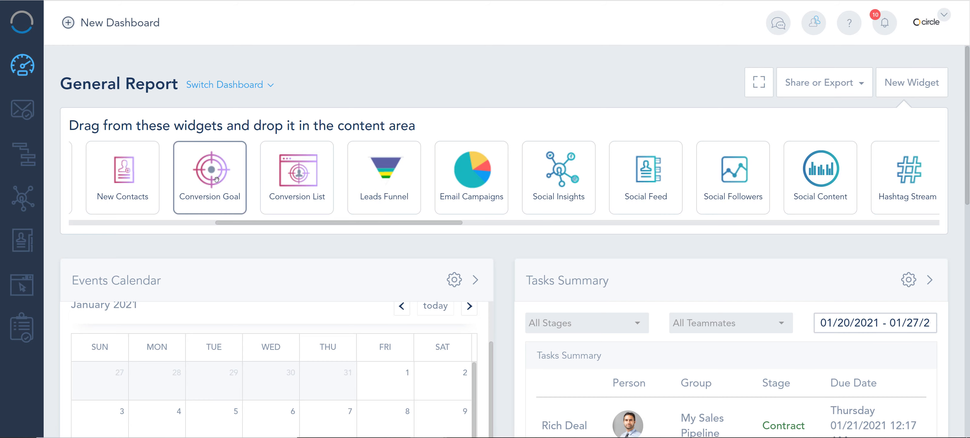
drag(220, 182, 217, 180)
drag(260, 225, 318, 233)
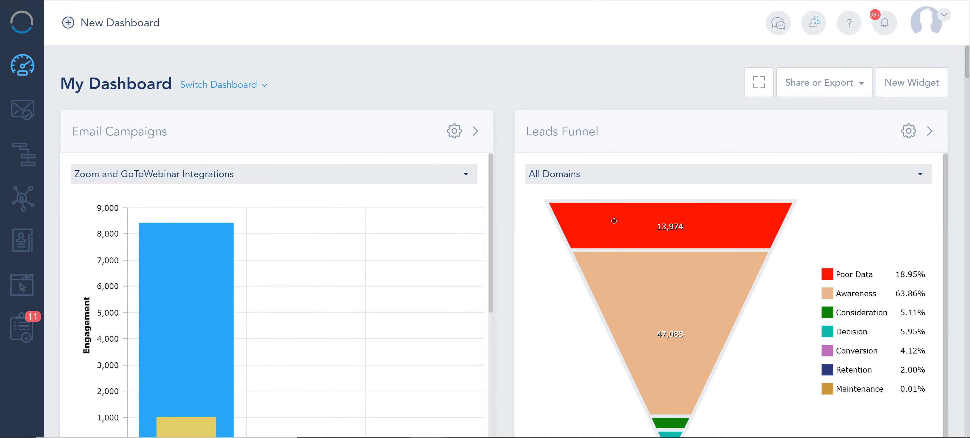
Examine the Leads Funnel chart with its stage legend and the neighbouring Email Campaigns chart on My Dashboard.
key(ctrl+plus)
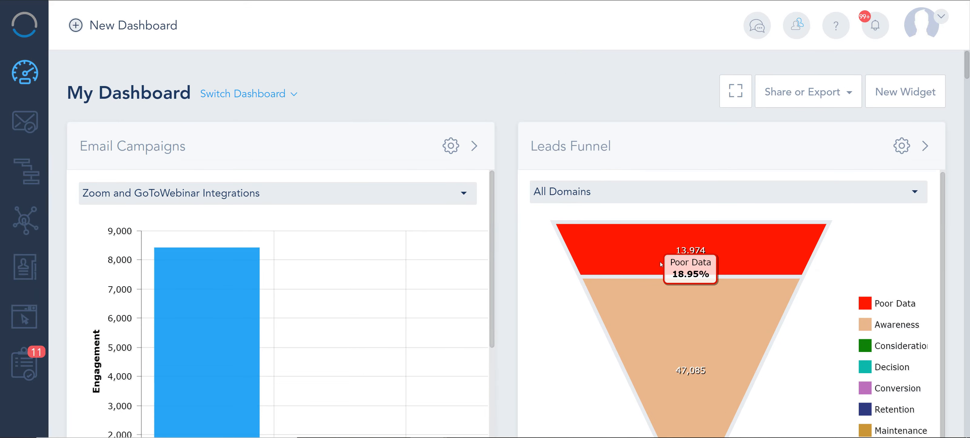
scroll(660, 264, down, 5)
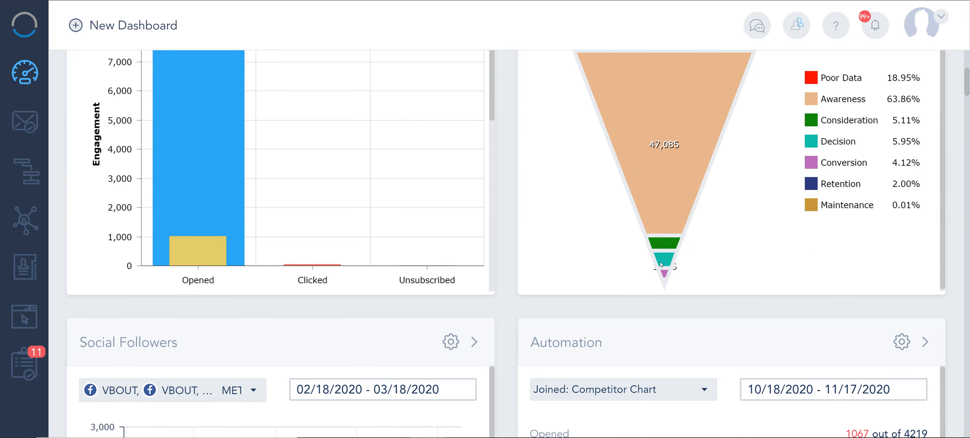
scroll(675, 179, up, 2)
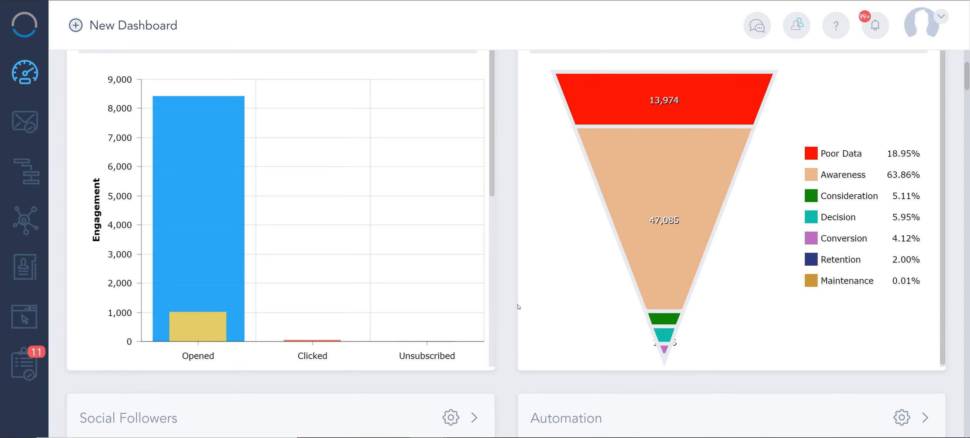
scroll(519, 306, up, 4)
scroll(519, 307, down, 4)
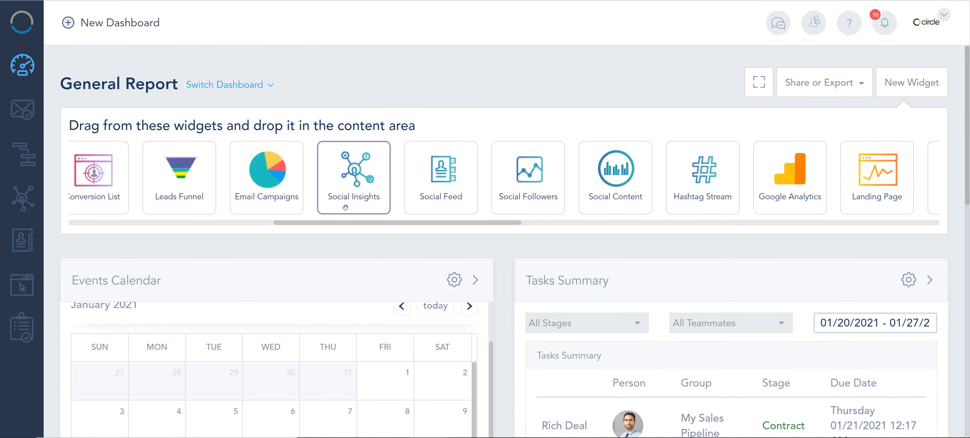
Add an Email Campaigns widget to the General Report dashboard under its default title.
drag(382, 226, 393, 226)
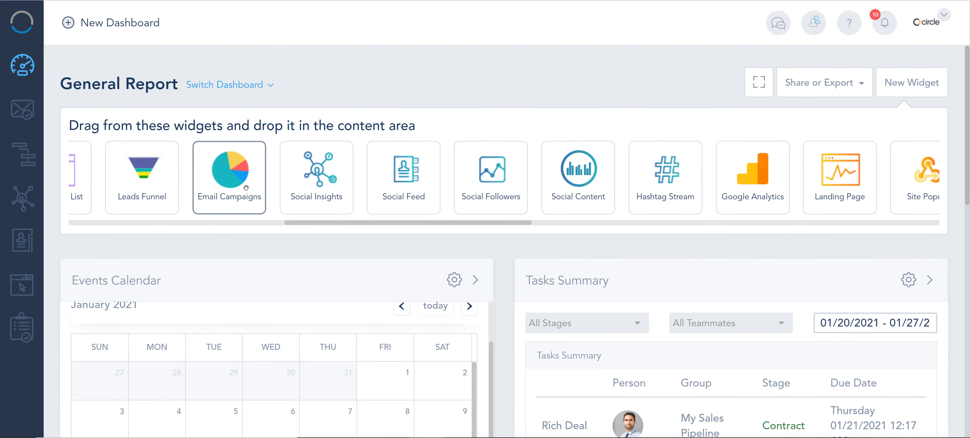
drag(243, 192, 303, 274)
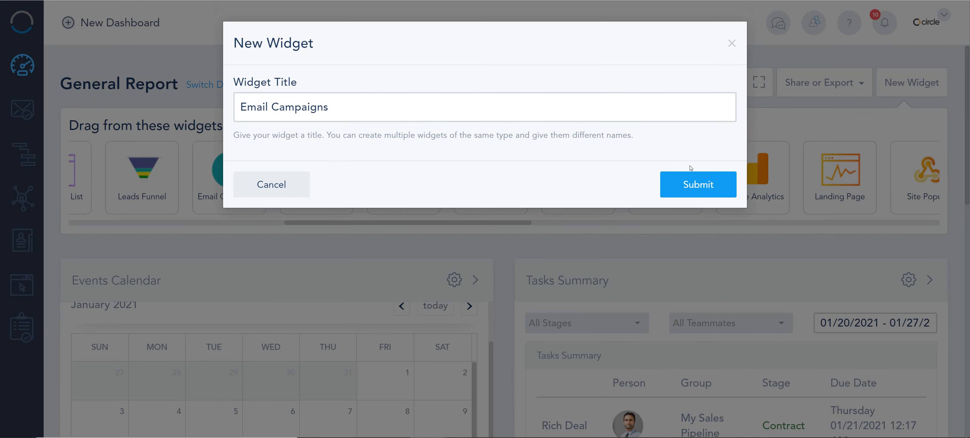
key(Return)
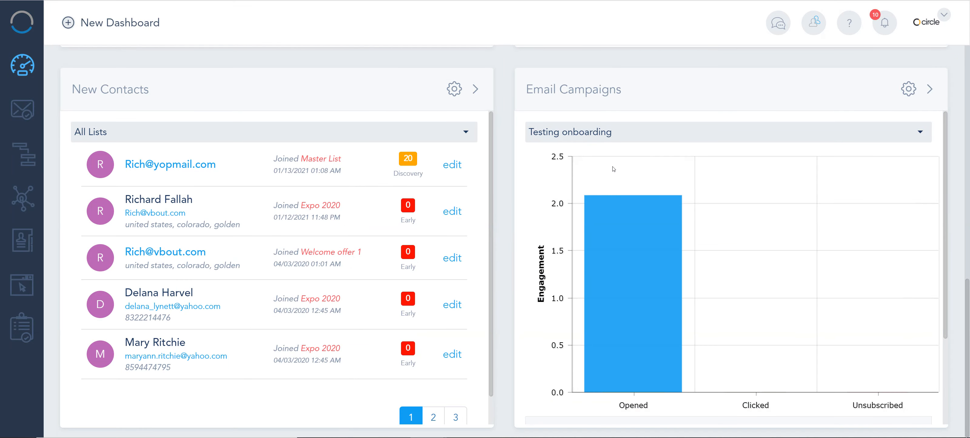
Examine the Email Campaigns widget's engagement chart and Who Opened table for the Testing onboarding campaign.
scroll(638, 259, down, 2)
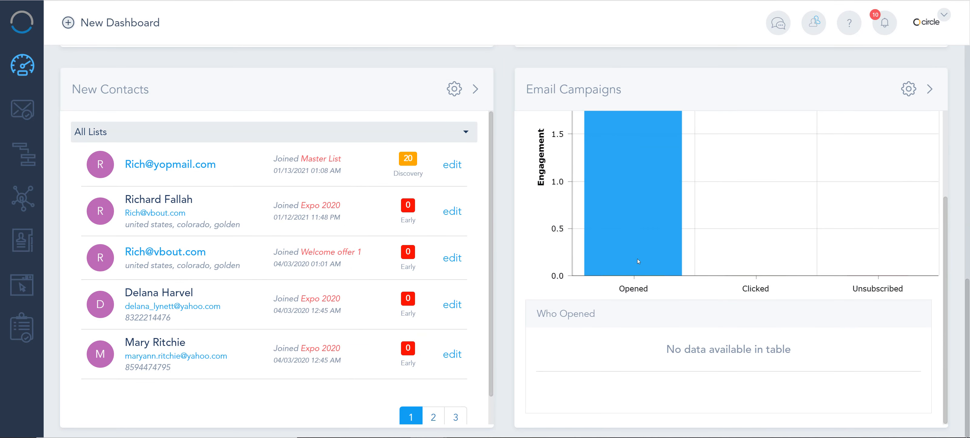
scroll(638, 259, down, 1)
drag(945, 223, 935, 267)
scroll(935, 283, up, 3)
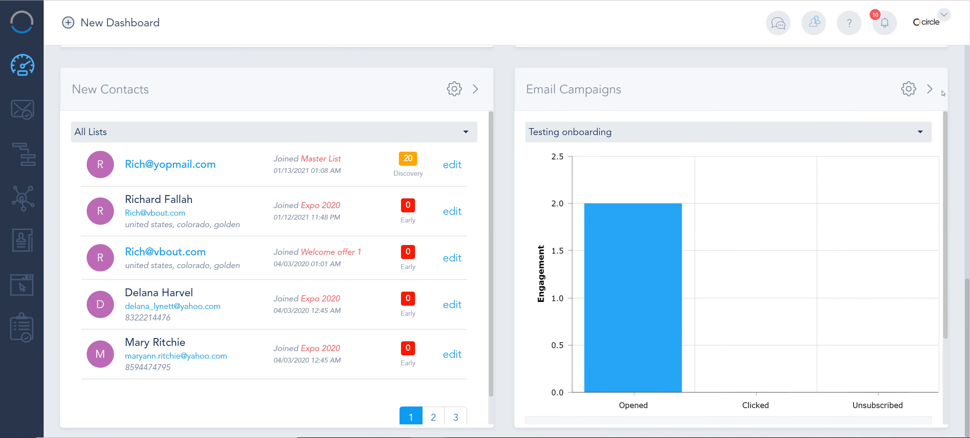
scroll(755, 302, down, 3)
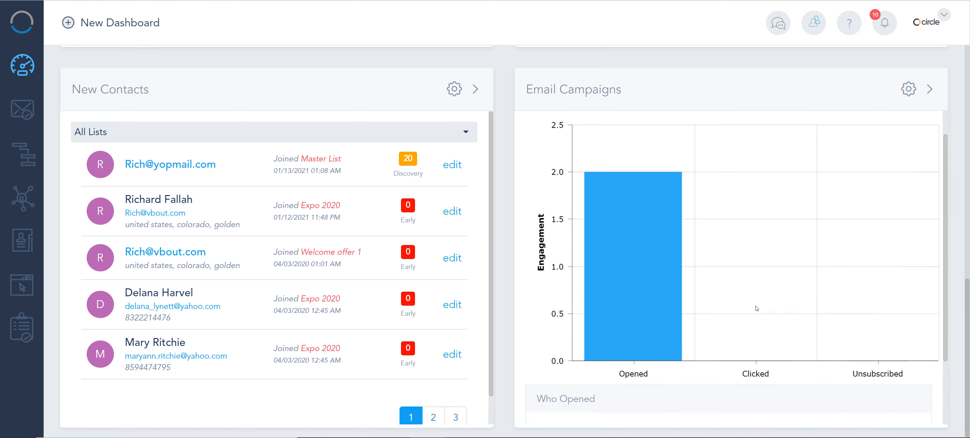
scroll(757, 264, up, 3)
Add a Social Insights widget under its default title and set its account to the VBOUT Facebook page.
scroll(665, 188, up, 10)
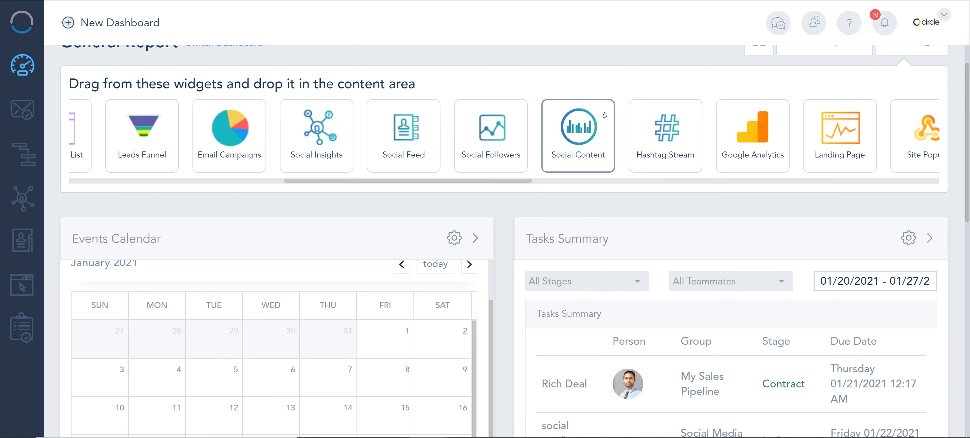
drag(313, 135, 519, 219)
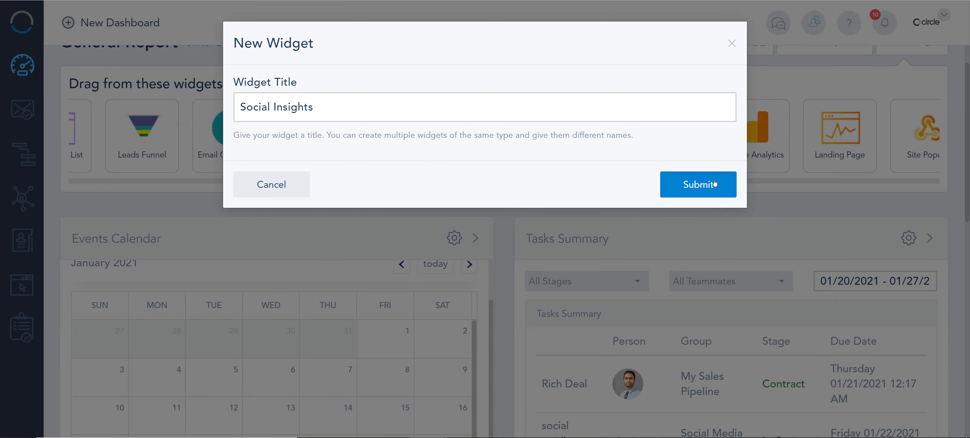
click(729, 184)
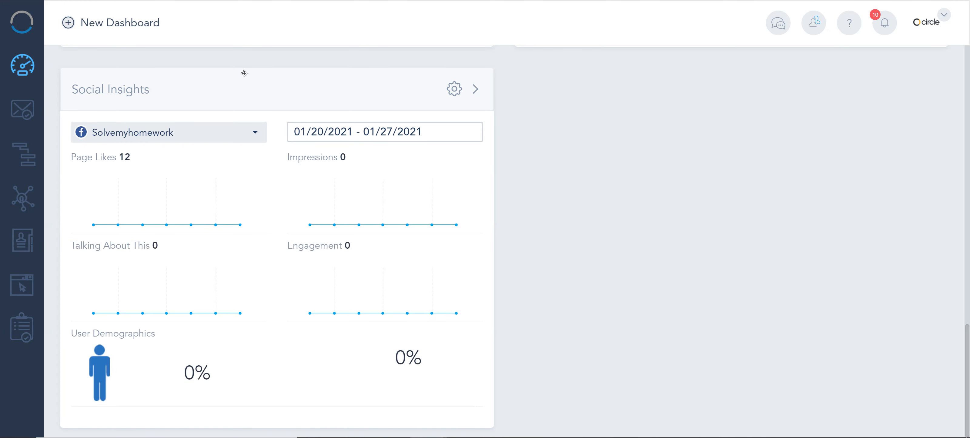
click(199, 132)
click(140, 218)
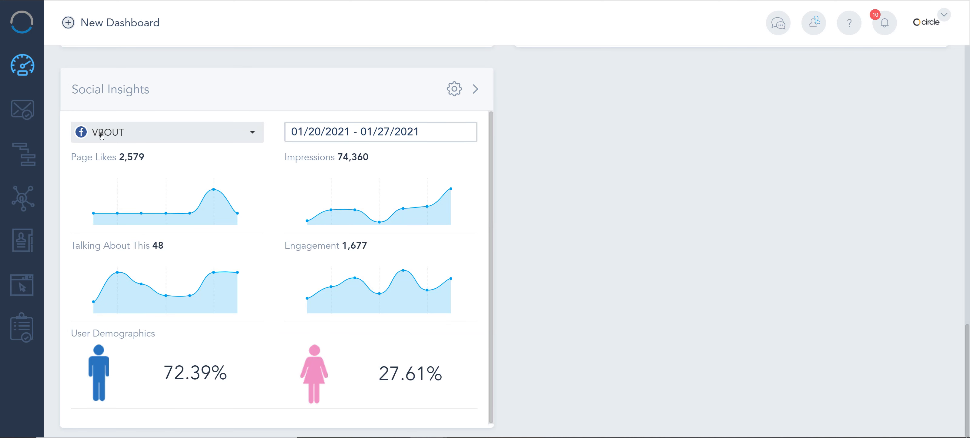
Add a Social Content widget under its default title and set its account to the VBOUT Facebook page.
scroll(707, 212, up, 15)
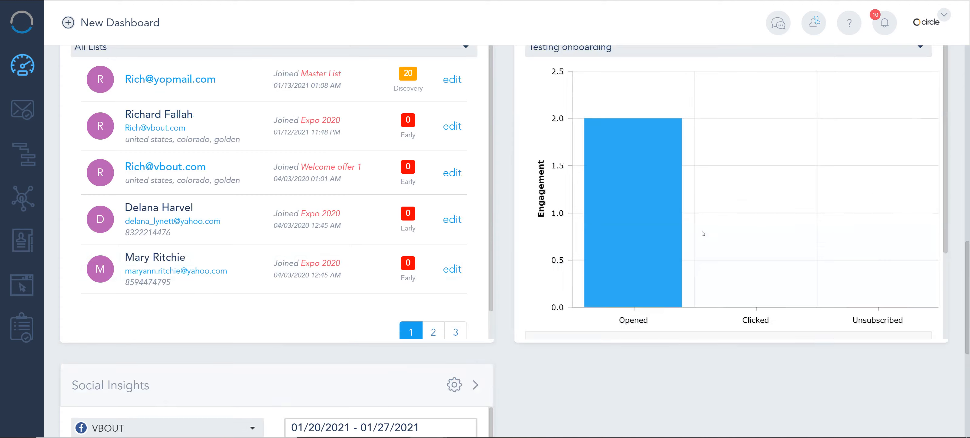
scroll(711, 222, up, 3)
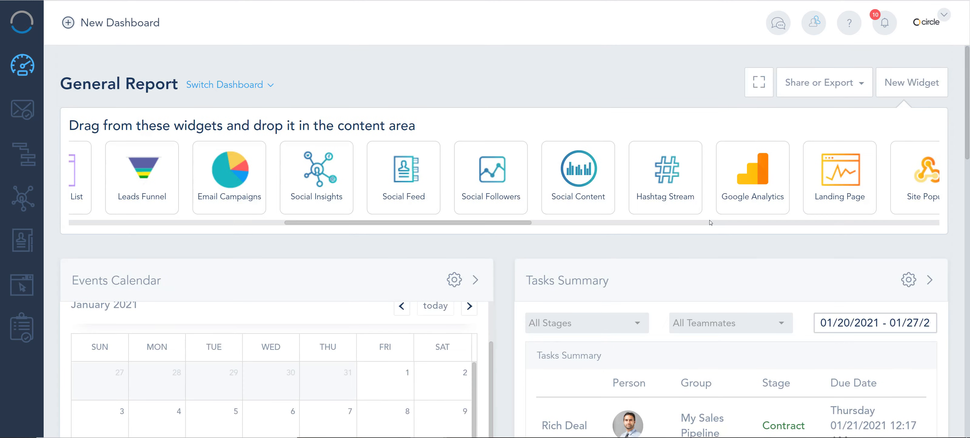
drag(522, 223, 580, 230)
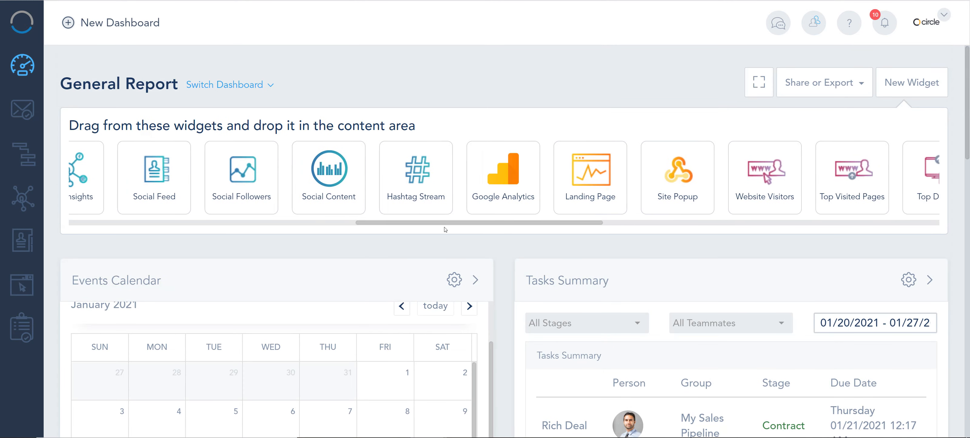
drag(329, 169, 519, 331)
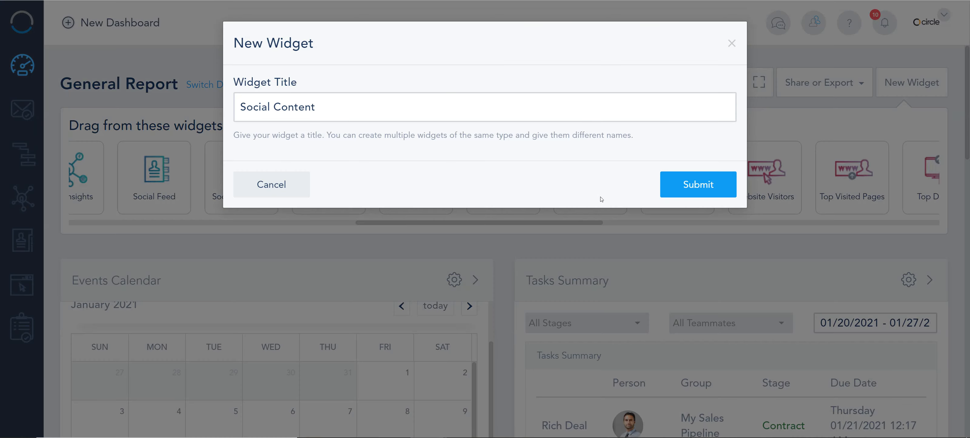
click(710, 190)
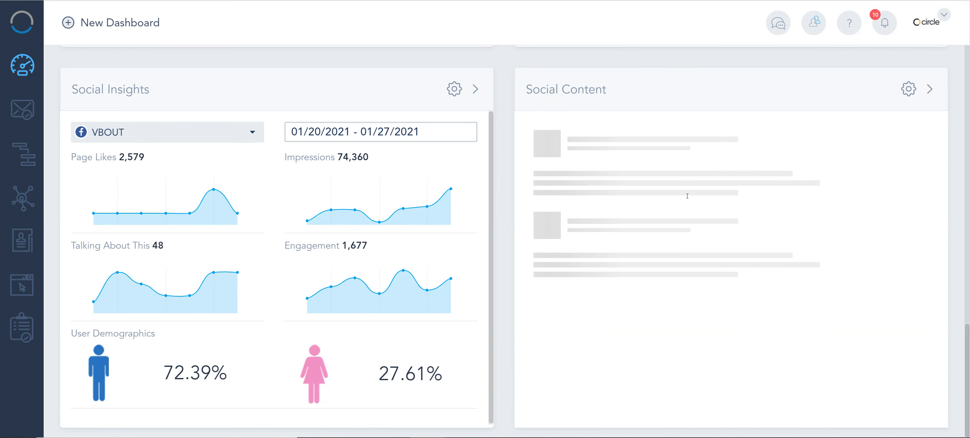
click(682, 139)
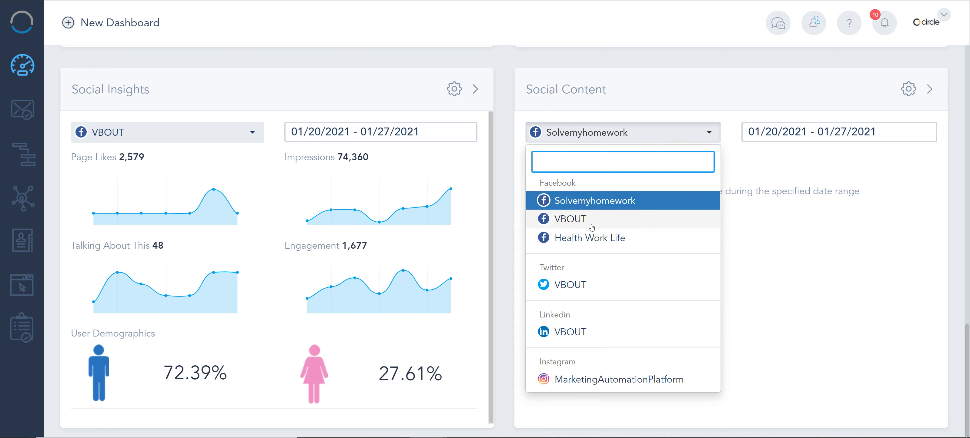
click(580, 219)
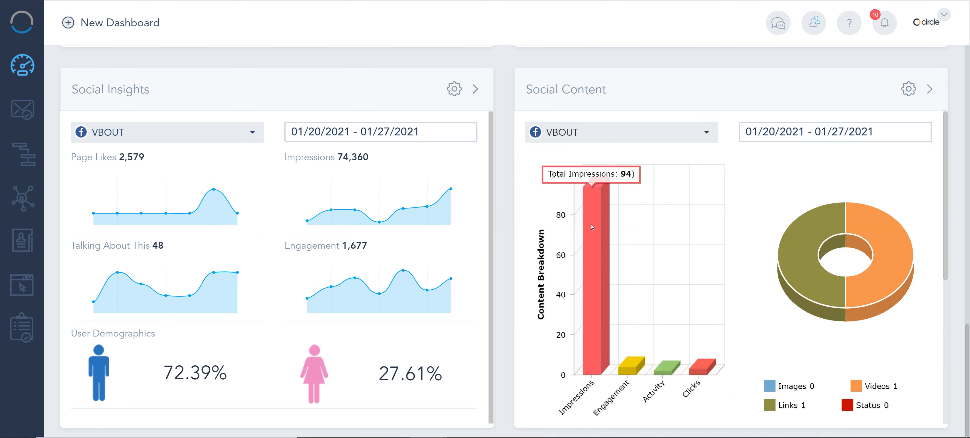
Examine the Social Content widget's content breakdown charts and its Posts Insights table.
scroll(595, 241, down, 1)
scroll(599, 257, down, 4)
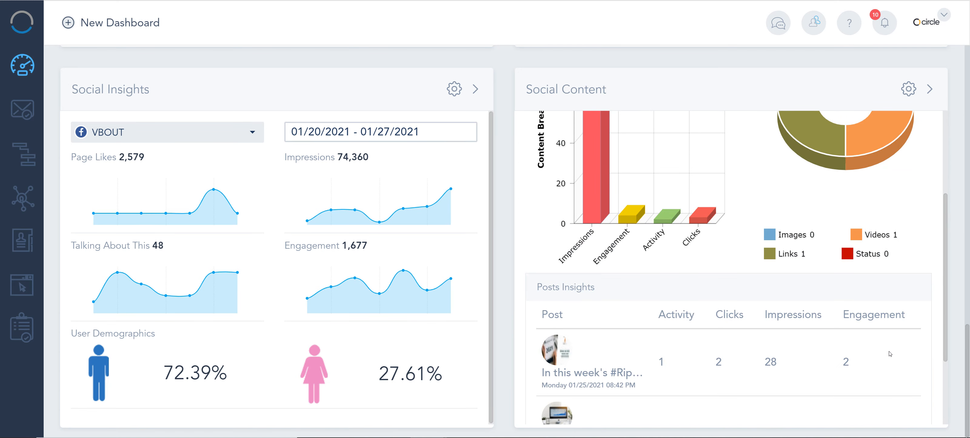
scroll(890, 354, down, 3)
scroll(890, 354, up, 7)
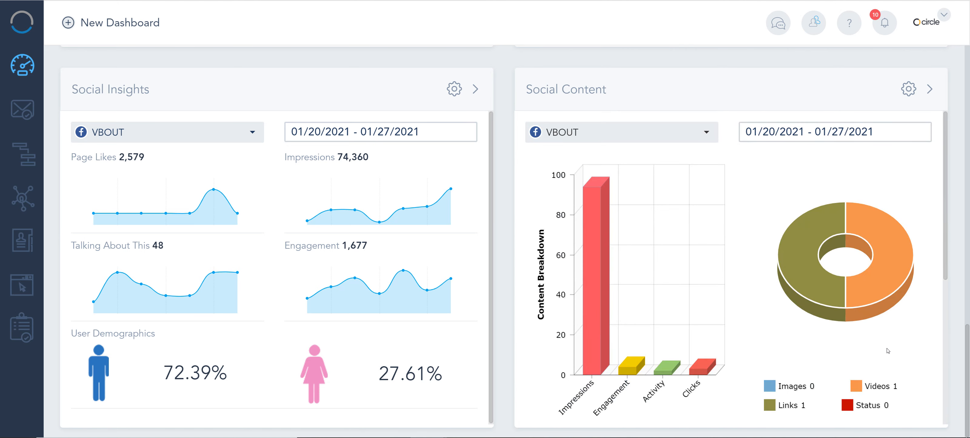
Switch to the browser window with My Dashboard and look over its widgets to find Google Analytics.
scroll(597, 264, up, 15)
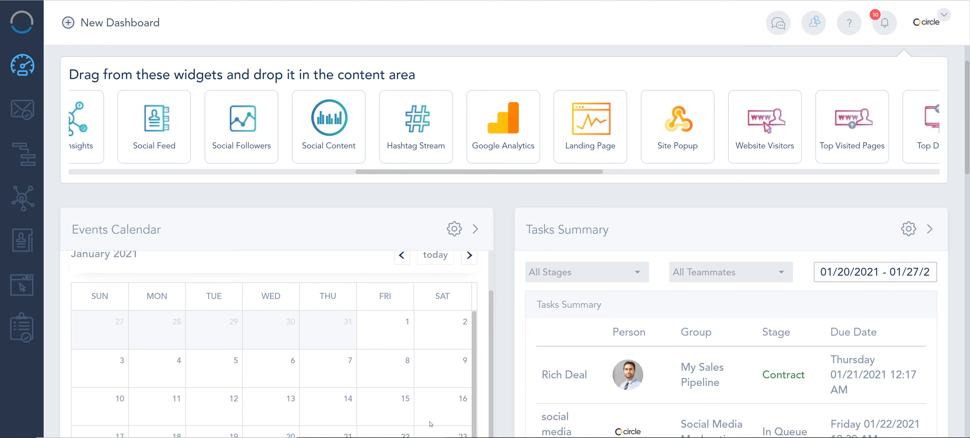
mouse_move(428, 437)
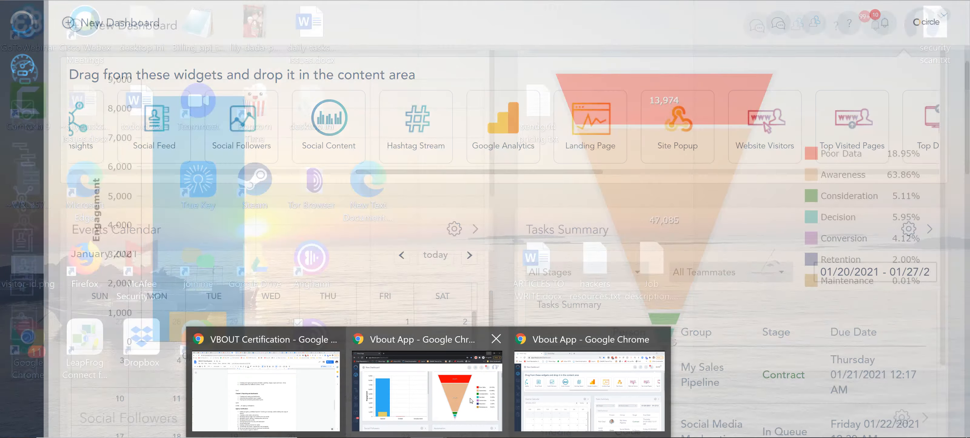
click(471, 401)
scroll(505, 278, down, 5)
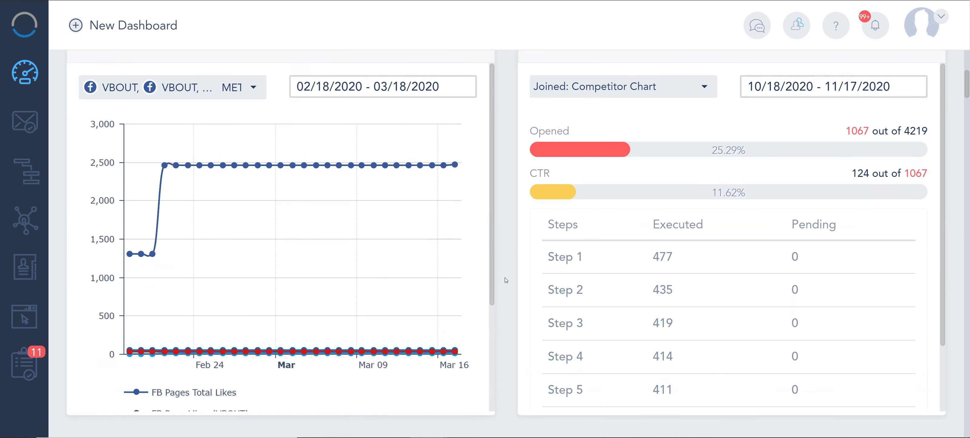
scroll(505, 277, down, 10)
scroll(504, 278, up, 2)
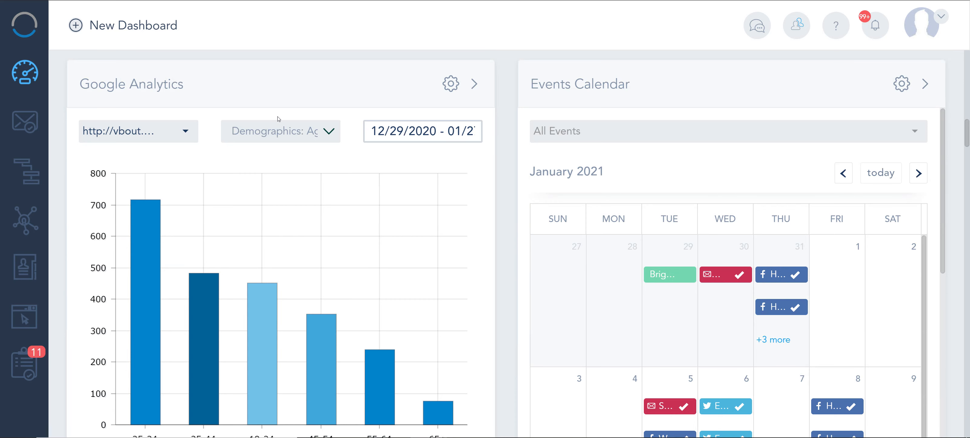
Review the Google Analytics widget's report types, choose Demographics: Age and examine the age chart.
click(279, 127)
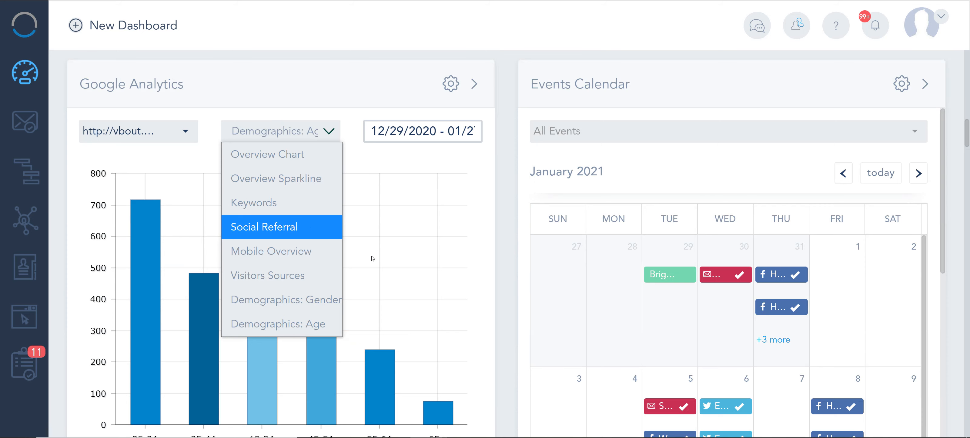
click(310, 326)
scroll(266, 91, down, 2)
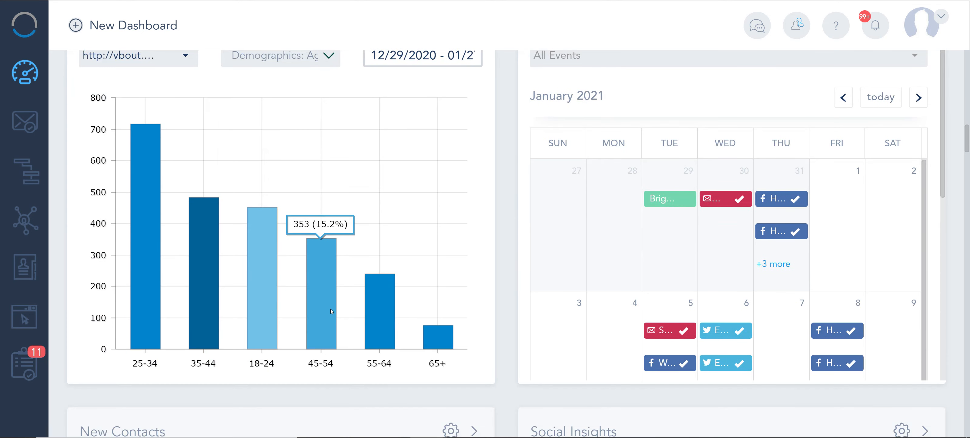
View the Google Analytics widget's Demographics: Gender report and switch the widget to the Visitors Sources report.
click(275, 60)
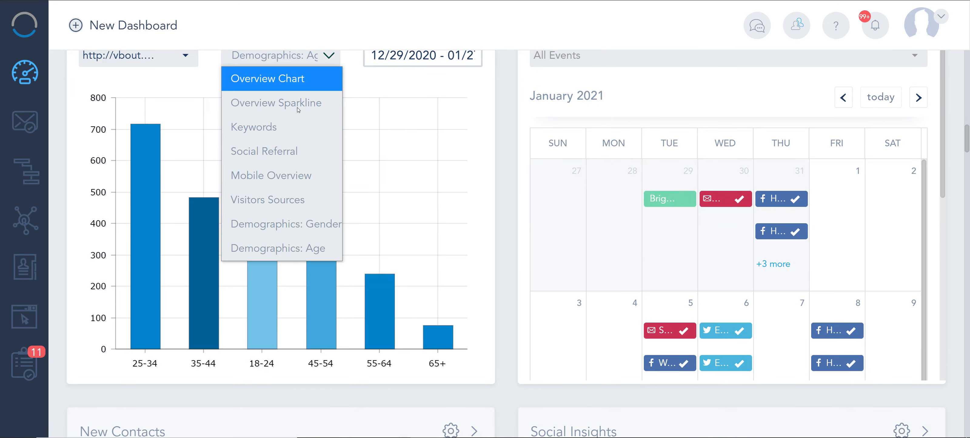
click(306, 219)
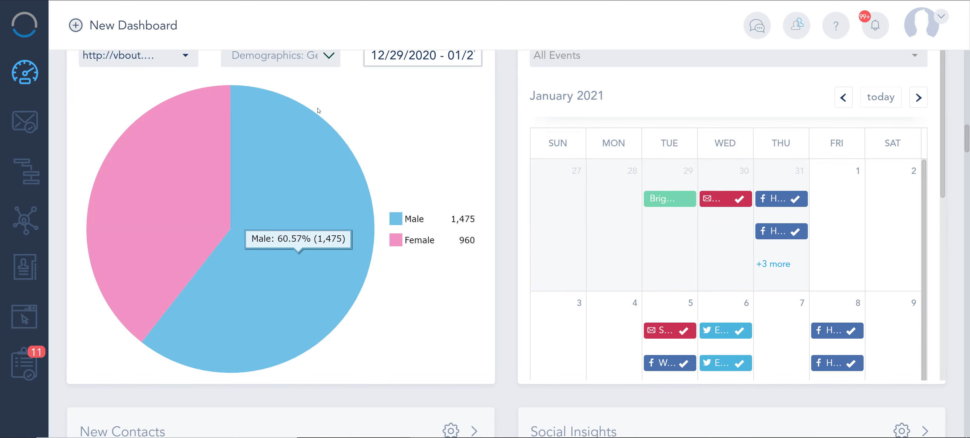
scroll(313, 149, up, 2)
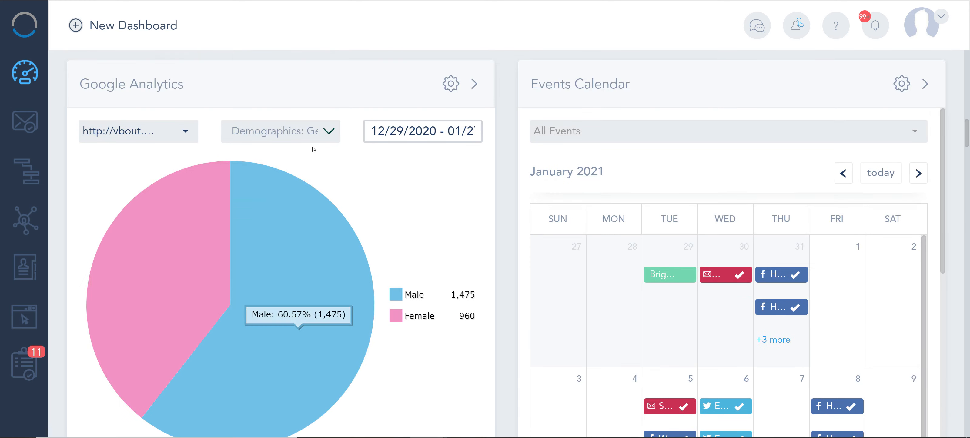
click(307, 137)
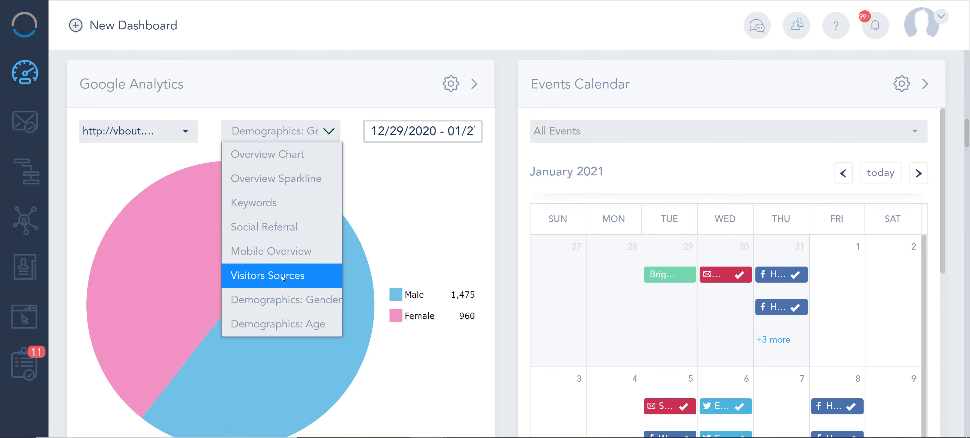
click(283, 279)
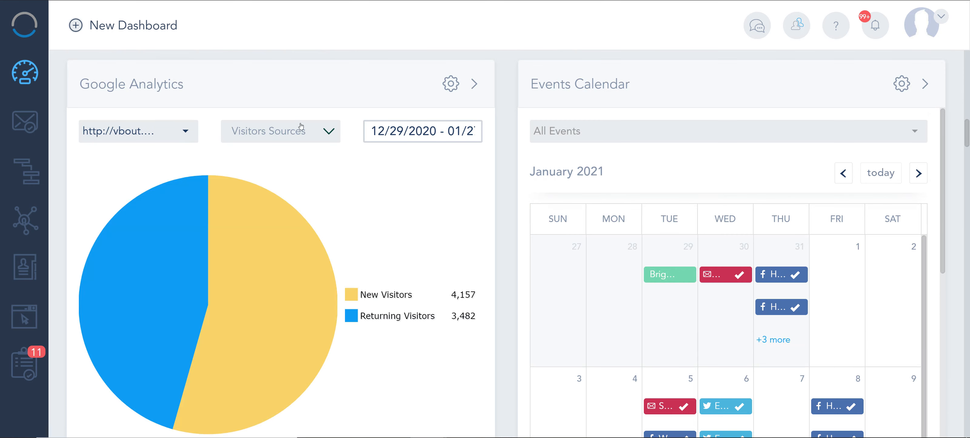
click(301, 128)
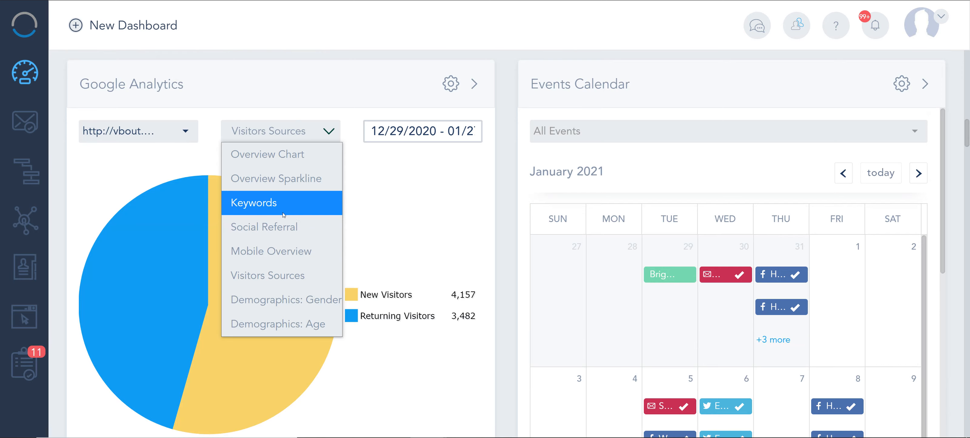
Add an Ad Accounts widget to My Dashboard from the available widgets.
scroll(515, 272, up, 5)
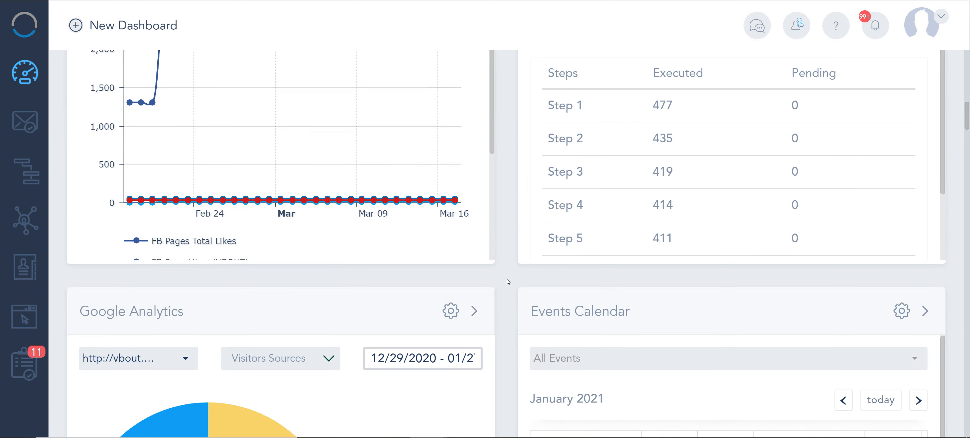
scroll(507, 282, down, 15)
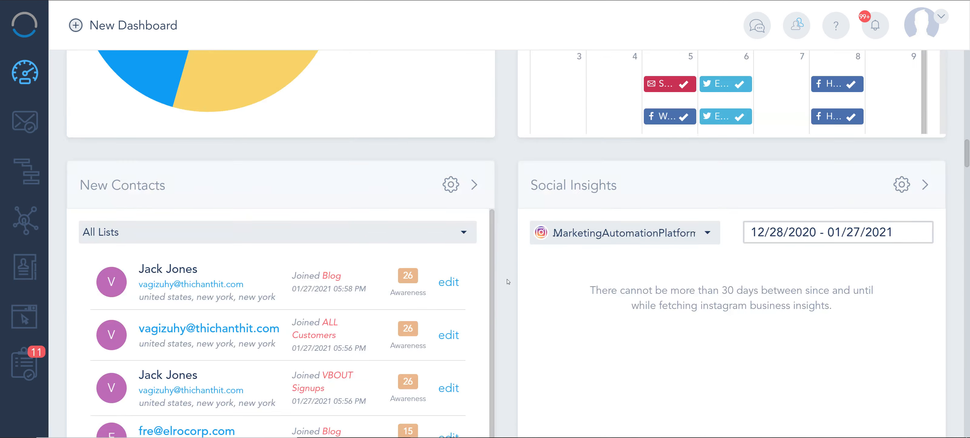
scroll(507, 279, up, 20)
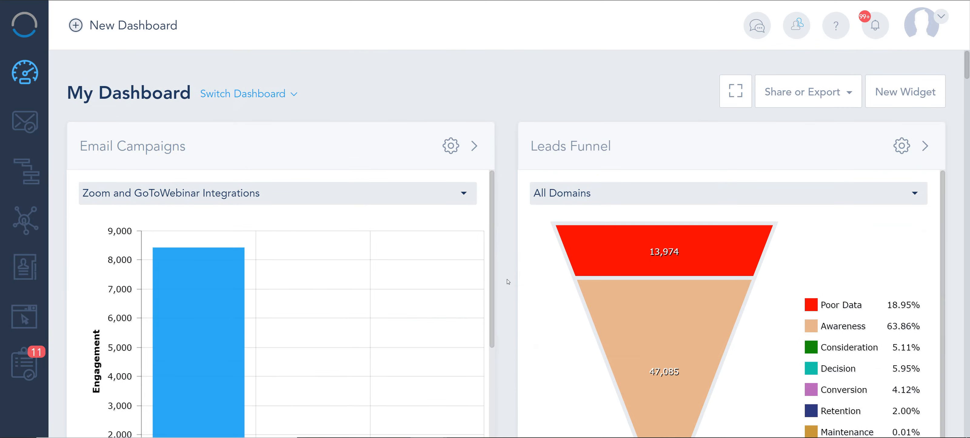
click(919, 87)
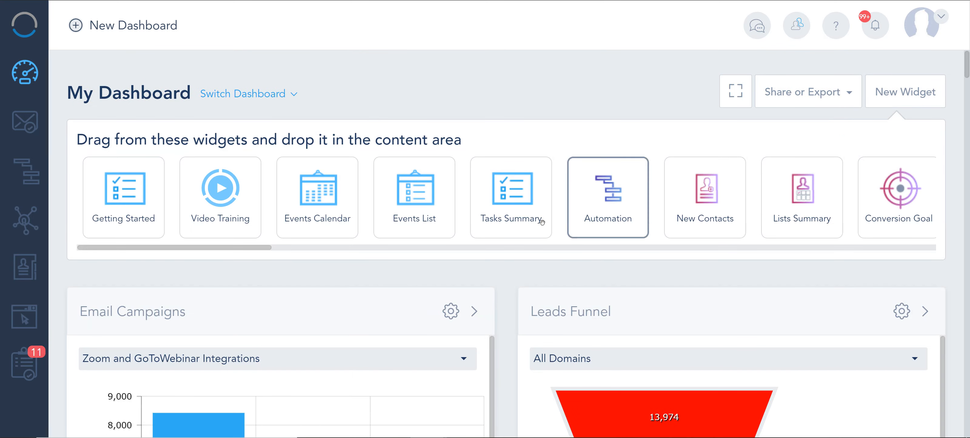
drag(206, 246, 523, 256)
drag(466, 197, 485, 278)
click(721, 205)
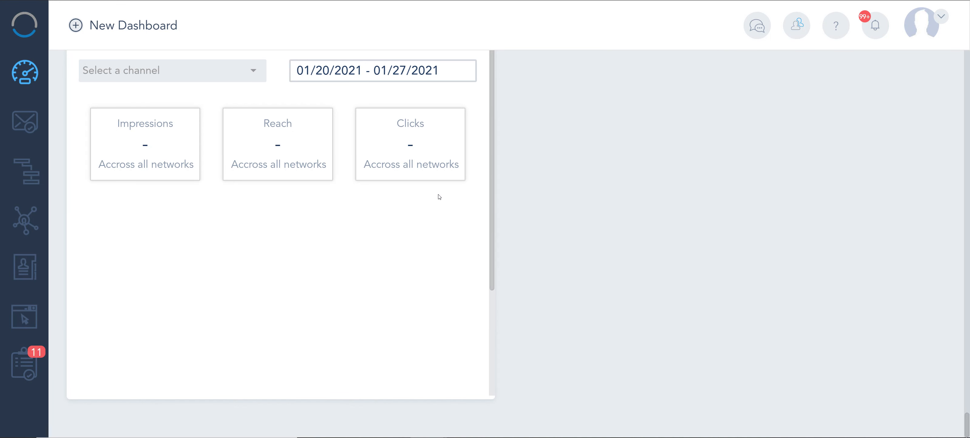
Expand the new Ad Accounts widget to the full width of the dashboard.
scroll(440, 198, up, 5)
click(203, 298)
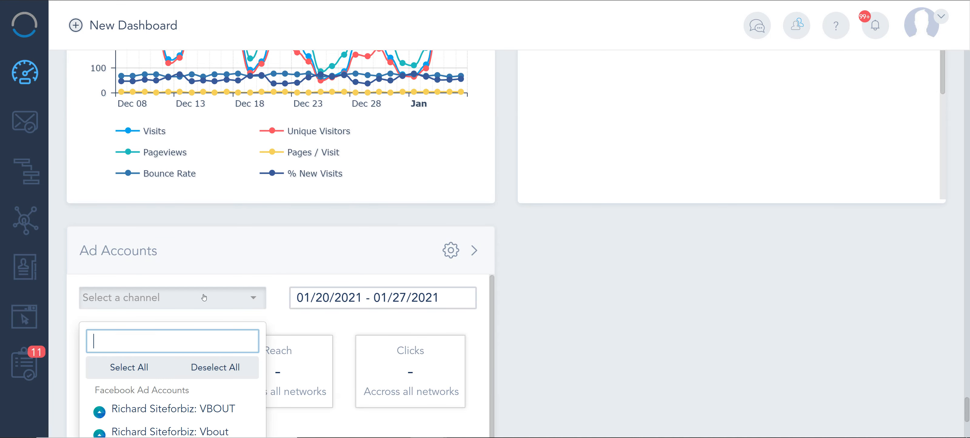
click(473, 251)
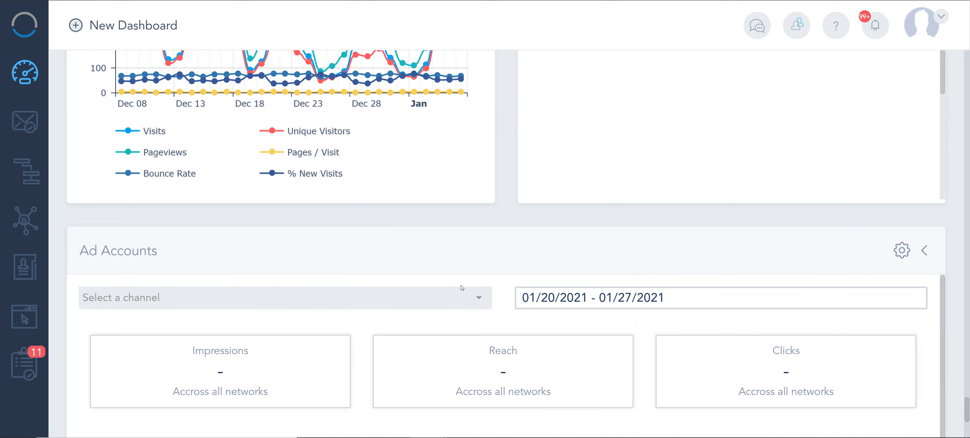
scroll(957, 194, down, 4)
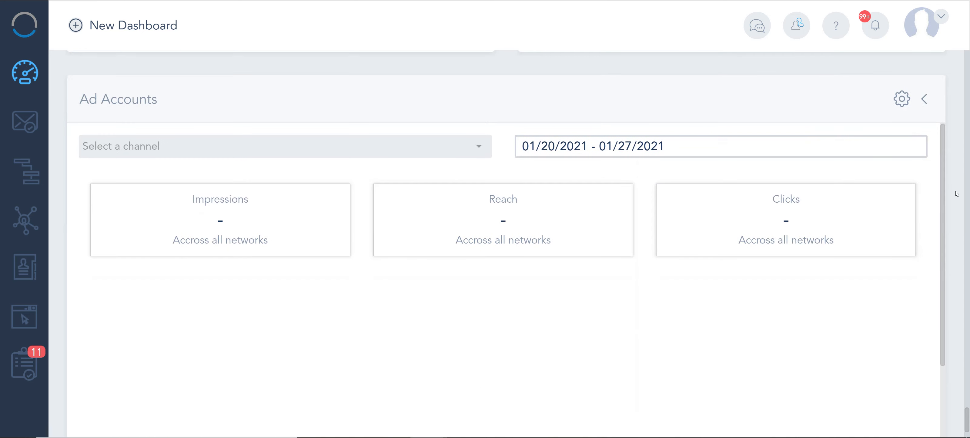
Select the second-listed Facebook ad account, Vbout, as the Ad Accounts widget's channel.
click(420, 145)
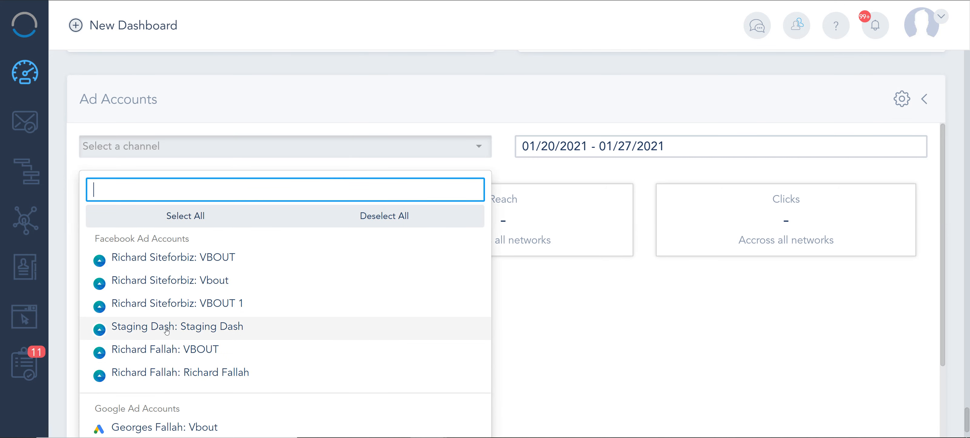
click(184, 283)
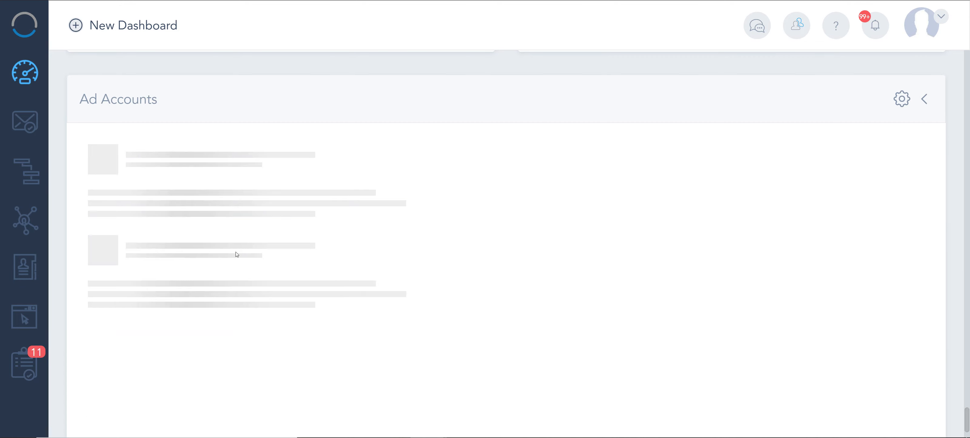
scroll(237, 255, down, 2)
scroll(237, 255, up, 2)
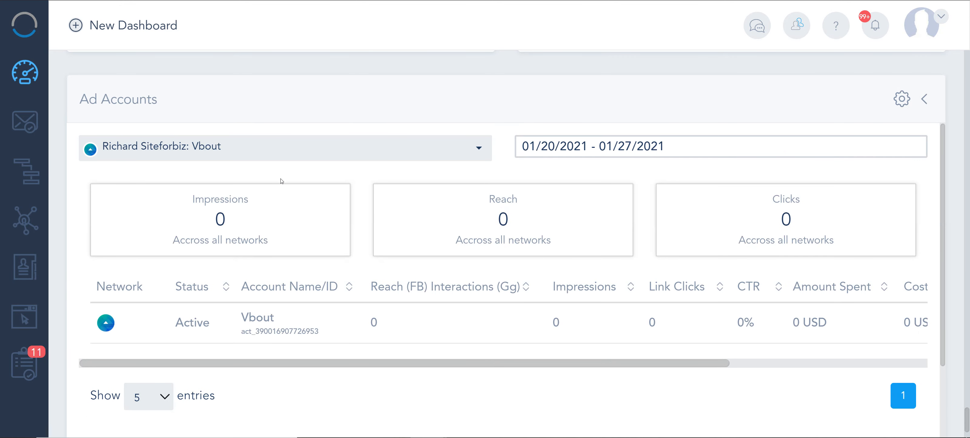
Add the first-listed Facebook ad account, VBOUT, and the Google ad account Vbout to the Ad Accounts widget's channels.
click(281, 155)
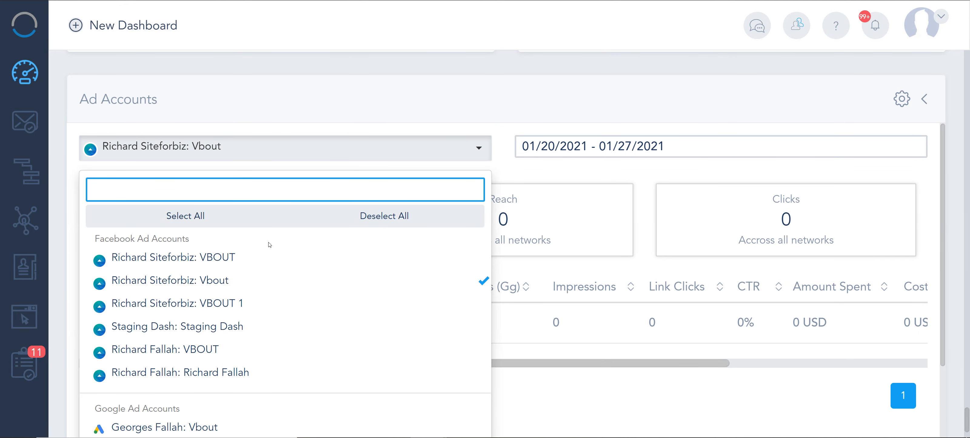
click(252, 258)
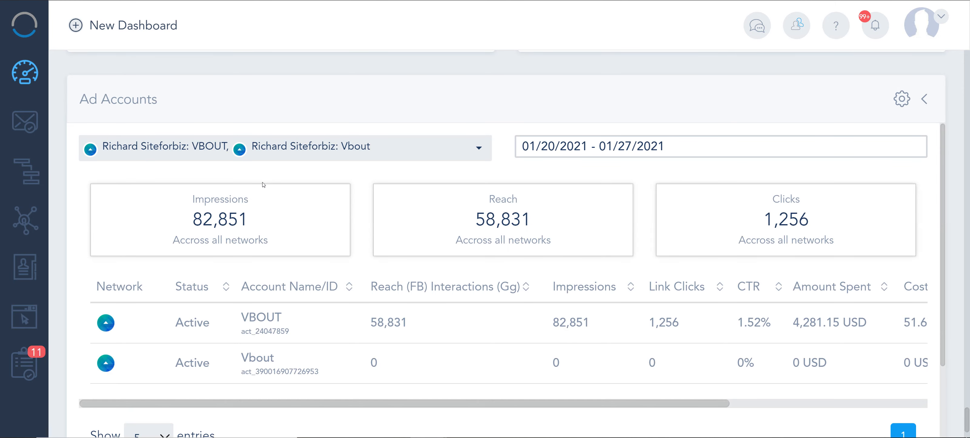
click(312, 149)
scroll(240, 325, down, 2)
click(179, 350)
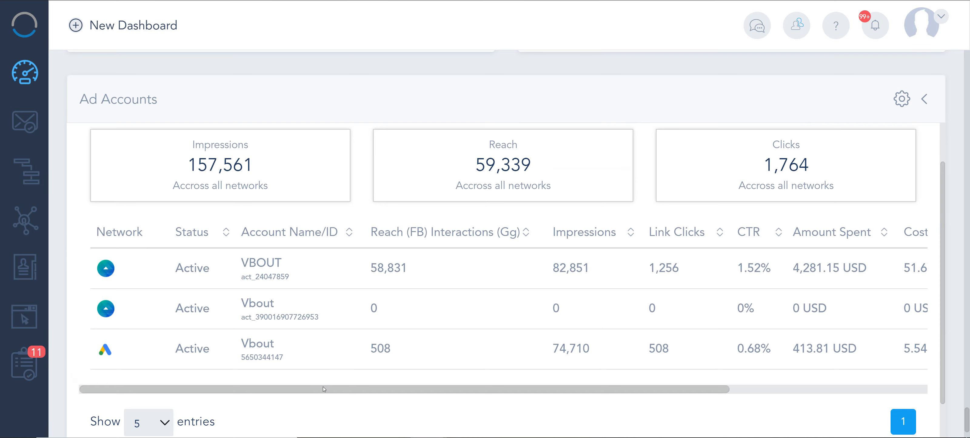
Examine the Ad Accounts table's metrics across all columns, including Amount Spent, Cost Per 1,000 Impressions and Cost Per Click.
drag(323, 387, 583, 384)
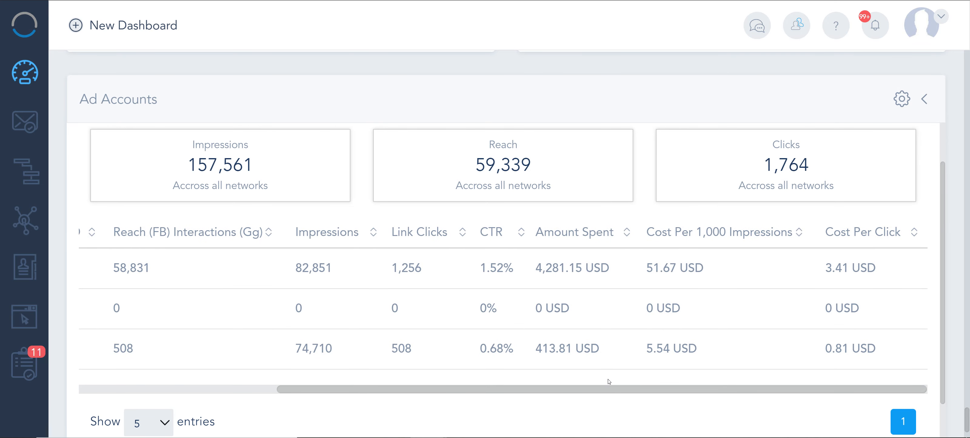
scroll(366, 327, left, 6)
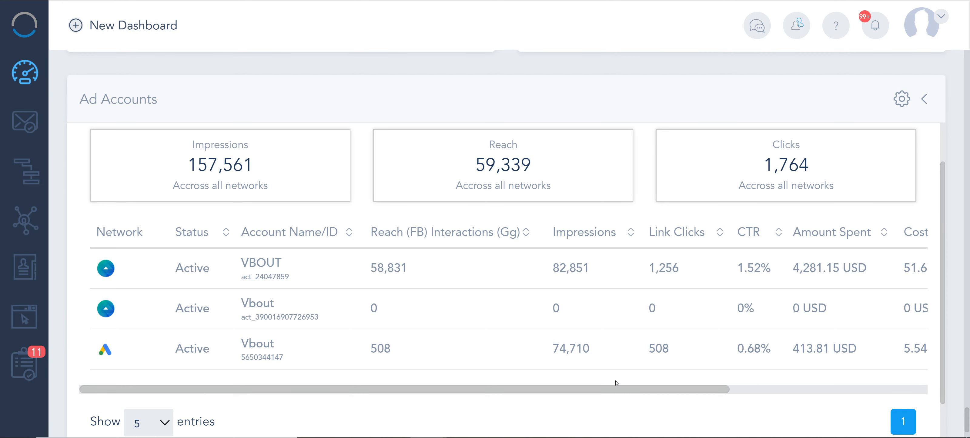
scroll(354, 305, up, 2)
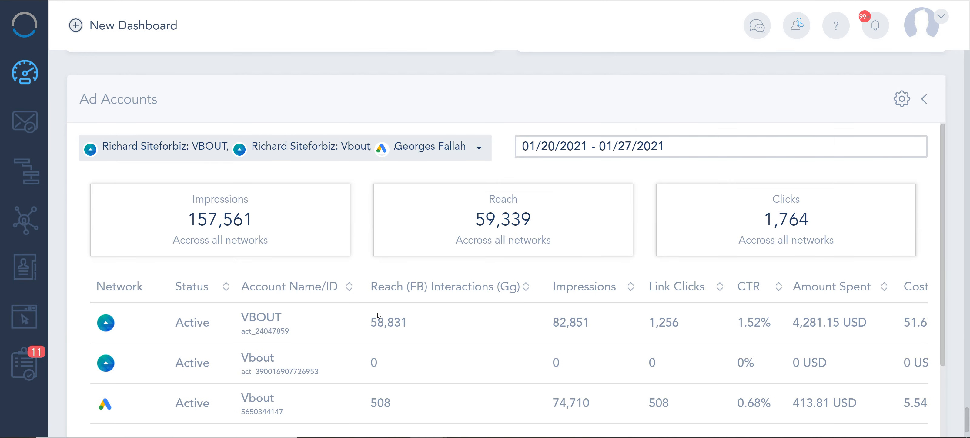
Go back to My Dashboard's collection of available widgets and review them through the store widgets and Product Search, ending at Getting Started.
scroll(544, 406, up, 2)
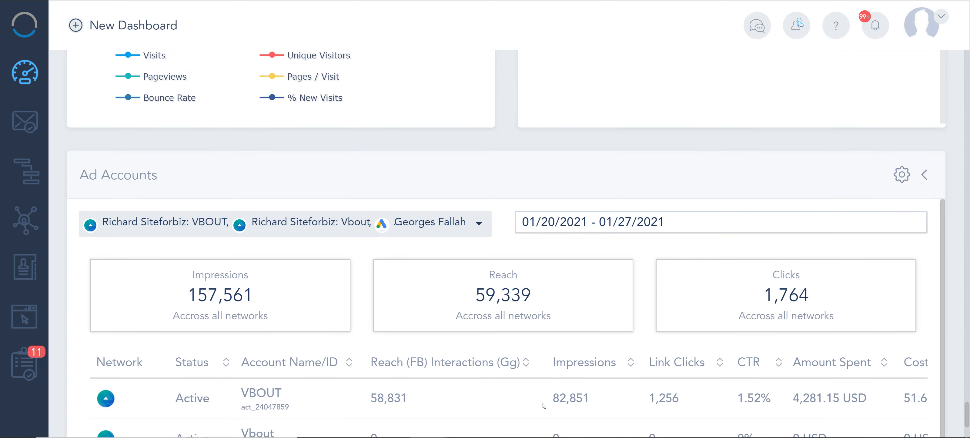
scroll(557, 395, up, 20)
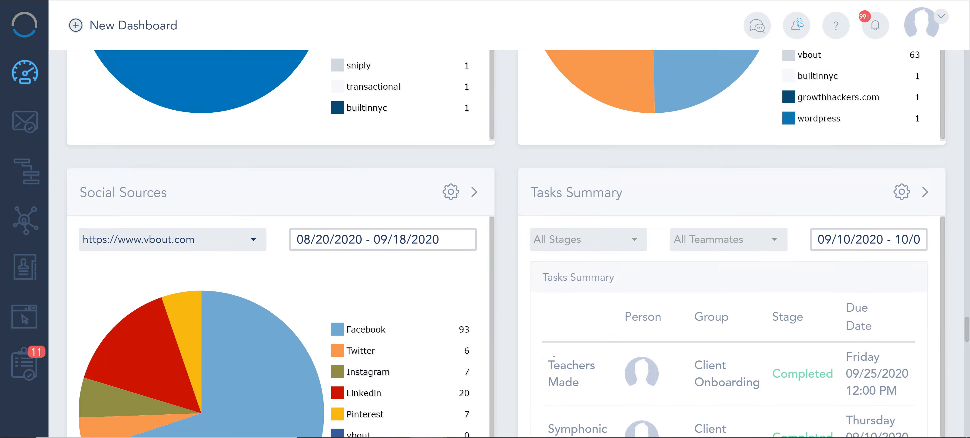
scroll(571, 331, up, 20)
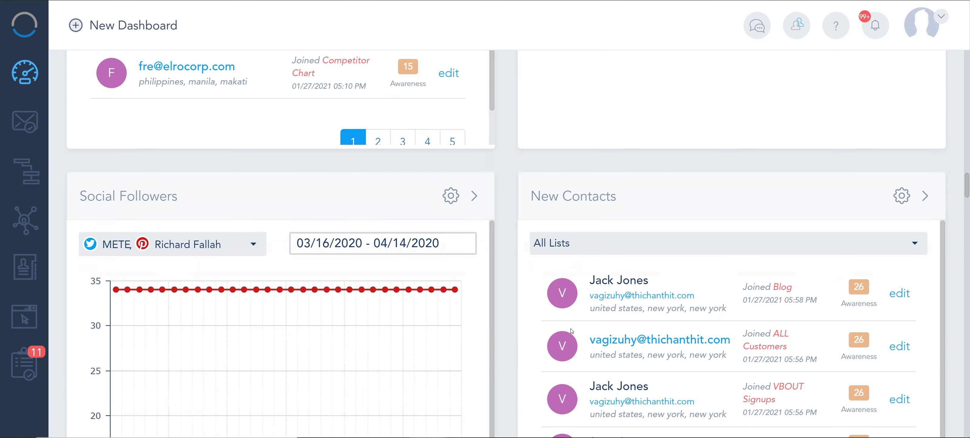
scroll(572, 331, up, 10)
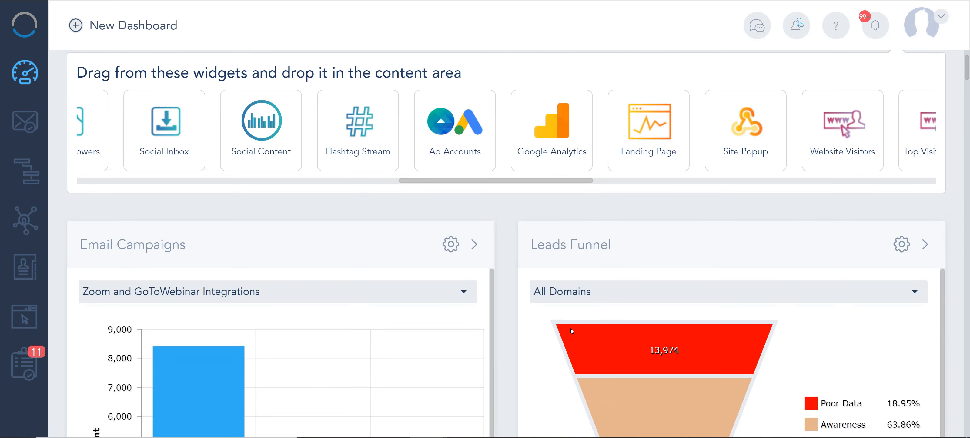
scroll(559, 252, right, 10)
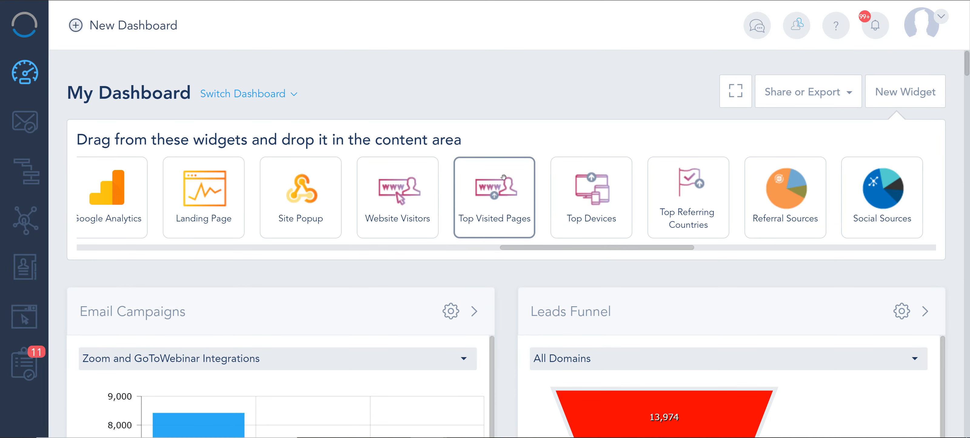
drag(615, 247, 697, 257)
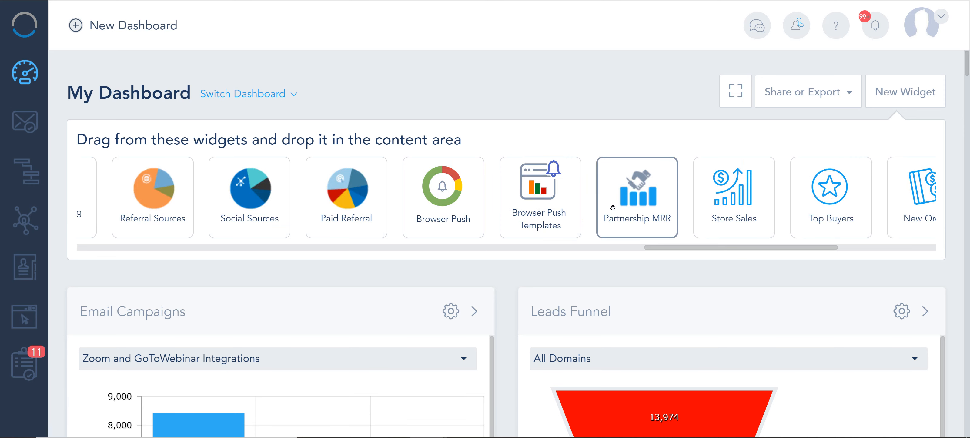
drag(710, 245, 769, 259)
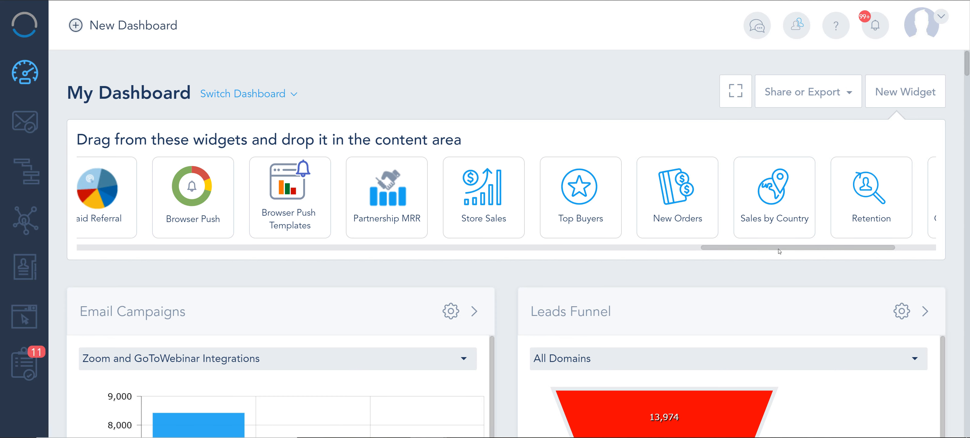
drag(780, 252, 821, 252)
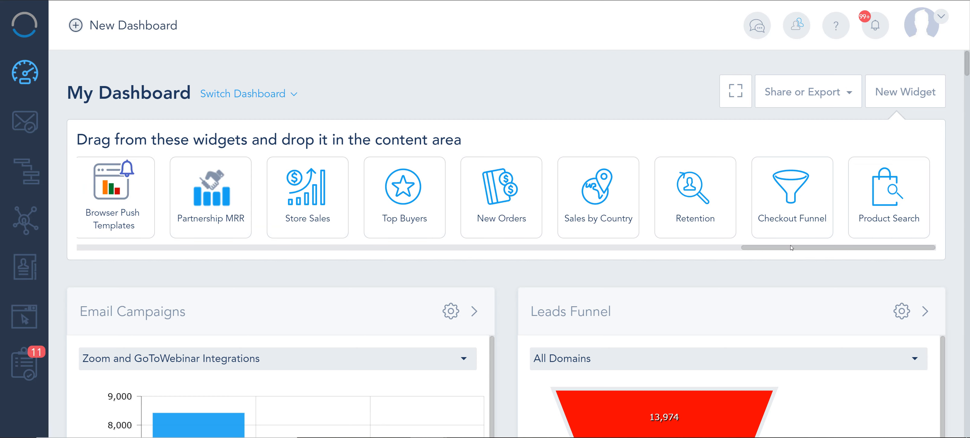
drag(791, 246, 711, 242)
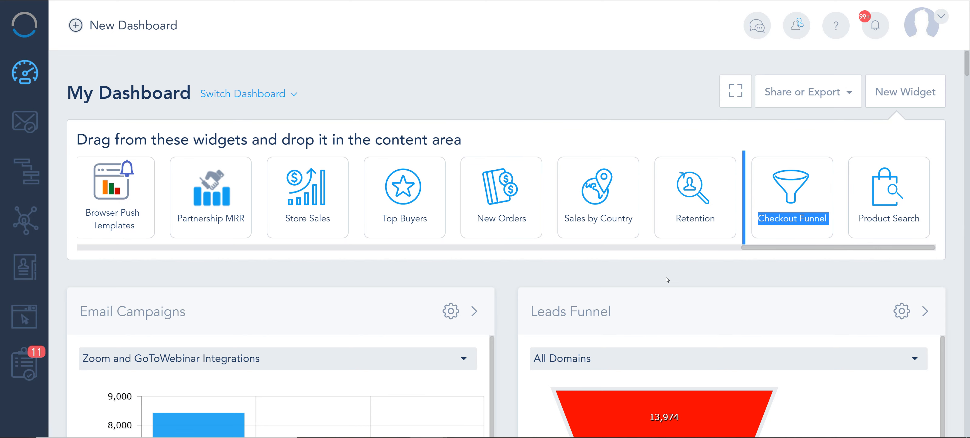
drag(748, 247, 404, 248)
drag(335, 257, 27, 269)
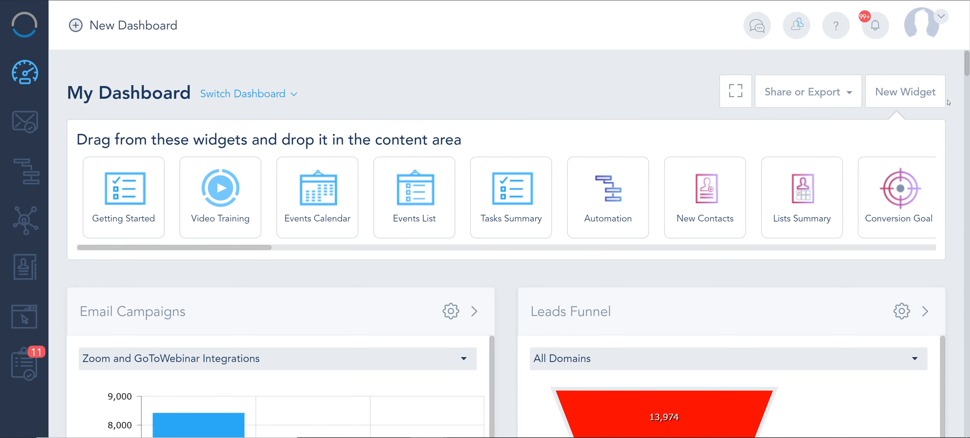
drag(965, 90, 965, 67)
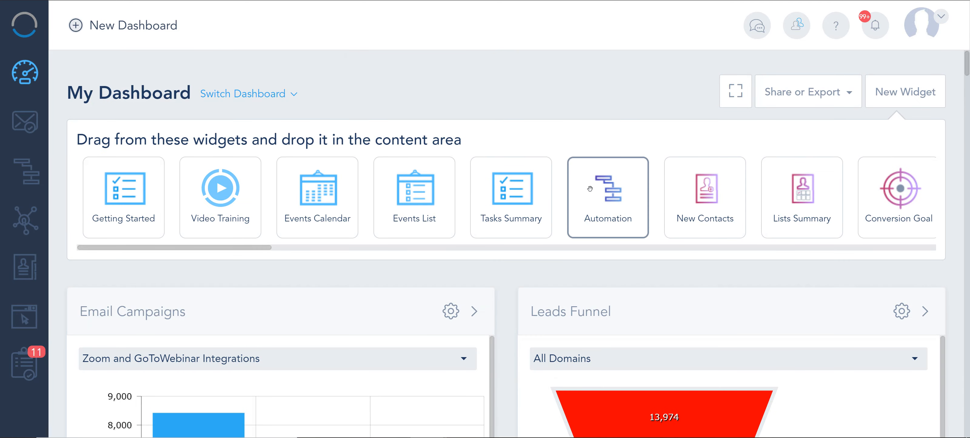